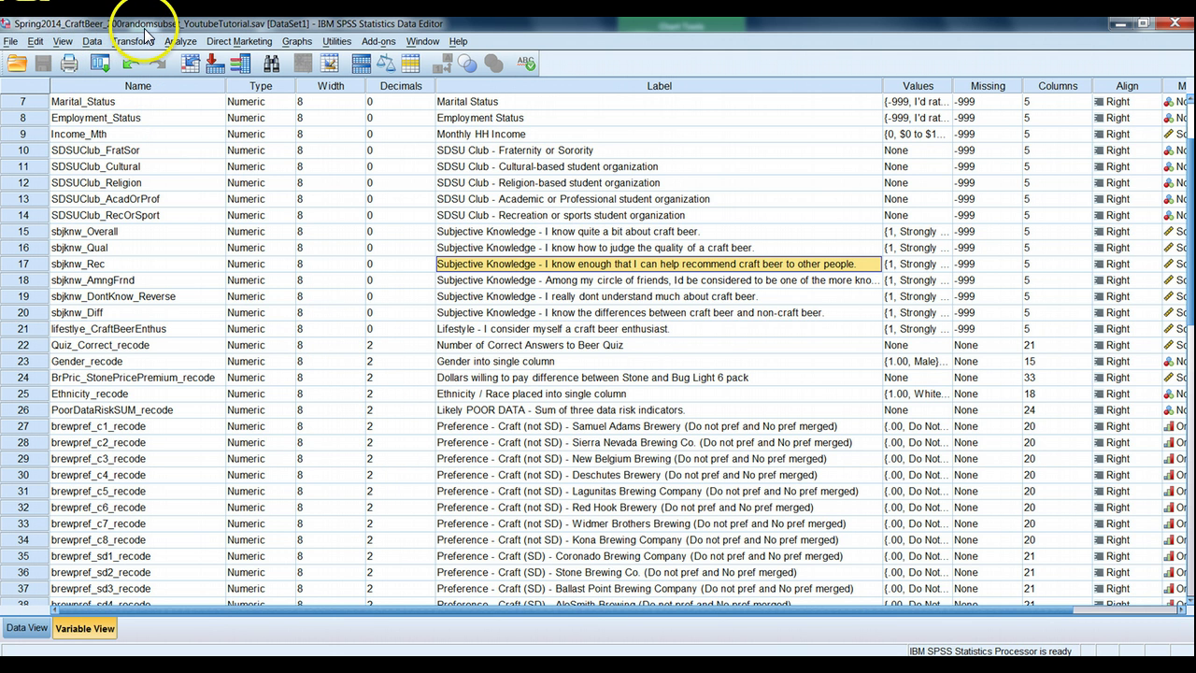
# - Review the value labels defined for Gender_recode in Variable View
pyautogui.click(157, 426)
pyautogui.scroll(-6, 163, 425)
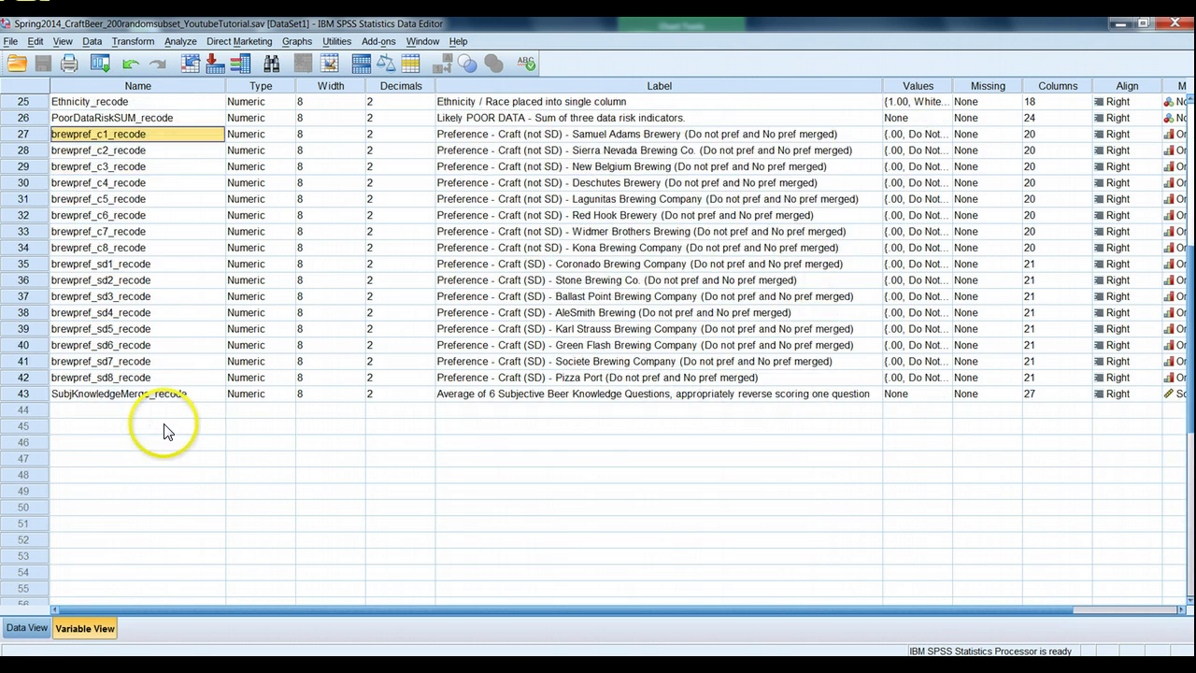
pyautogui.scroll(3, 164, 428)
pyautogui.click(93, 215)
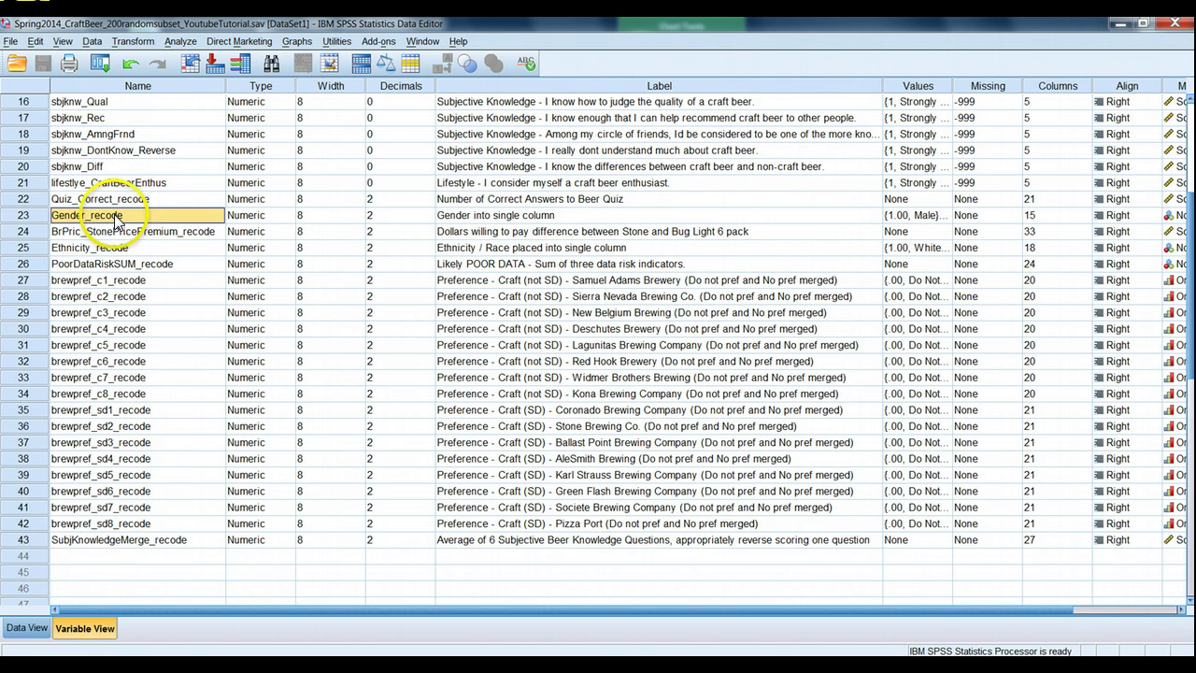
pyautogui.click(28, 216)
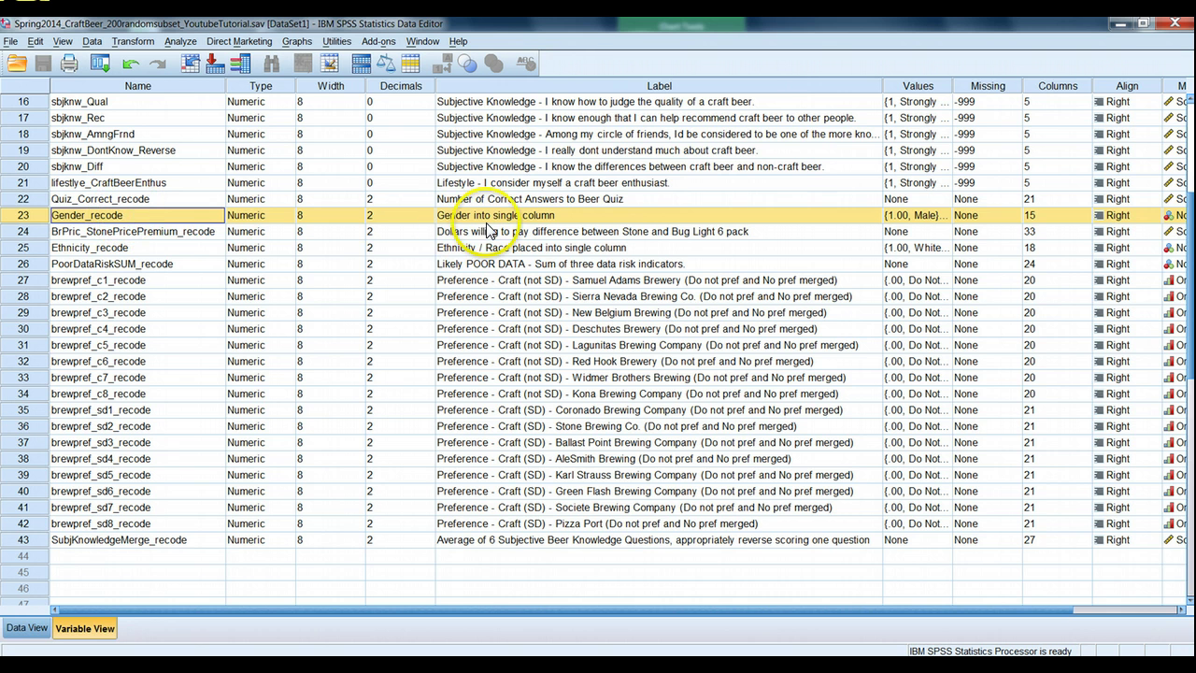
pyautogui.click(911, 214)
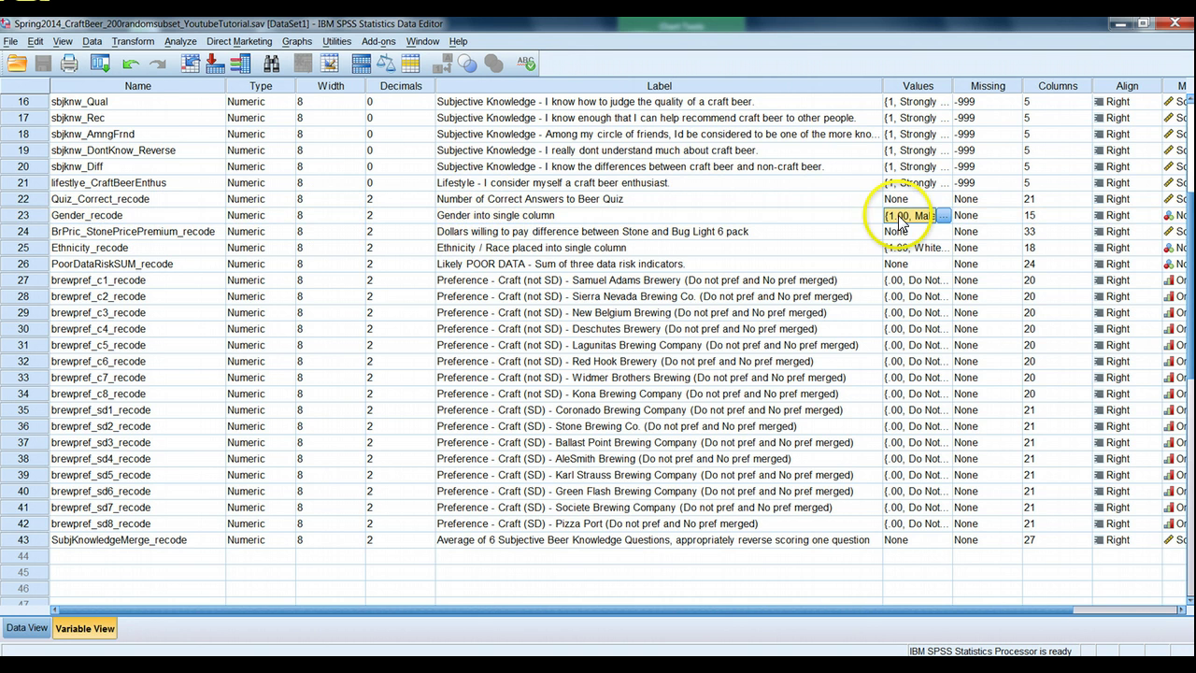
pyautogui.click(944, 215)
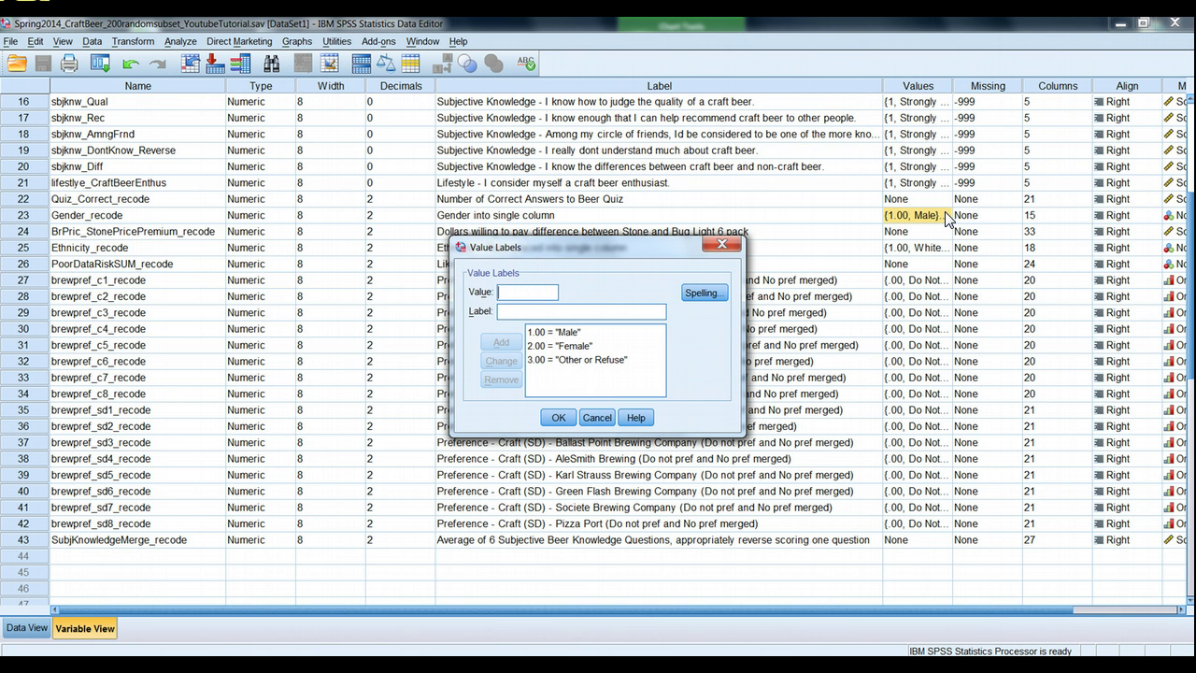
pyautogui.click(557, 418)
pyautogui.scroll(3, 546, 421)
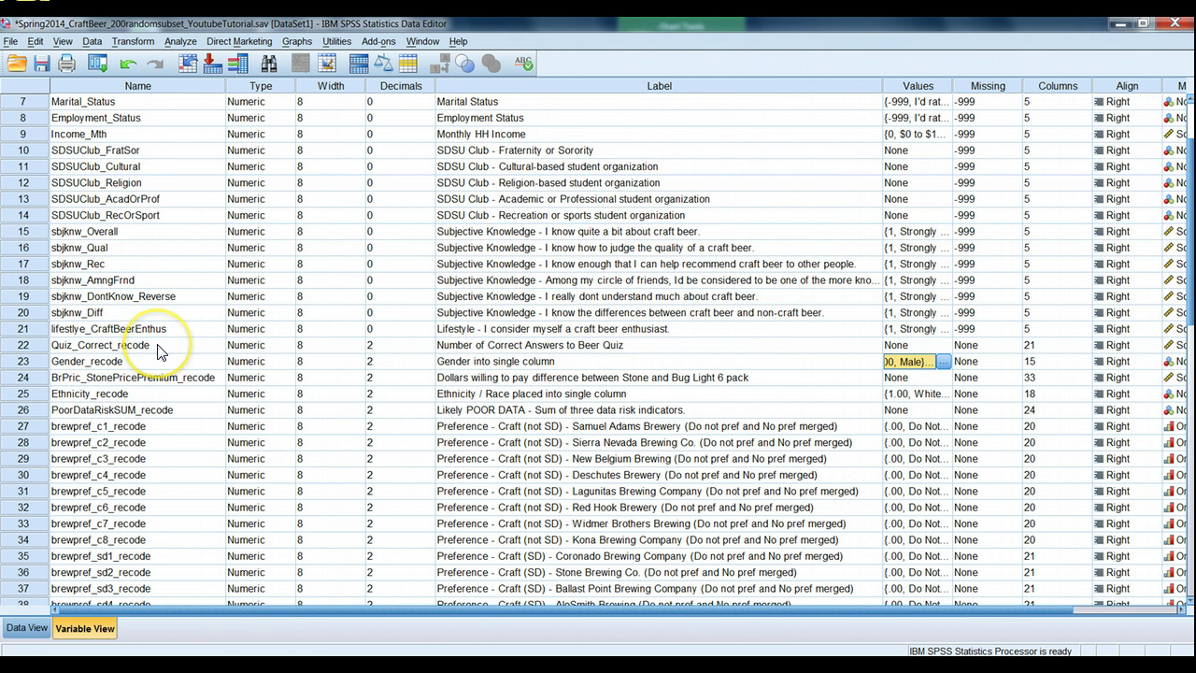
pyautogui.click(54, 346)
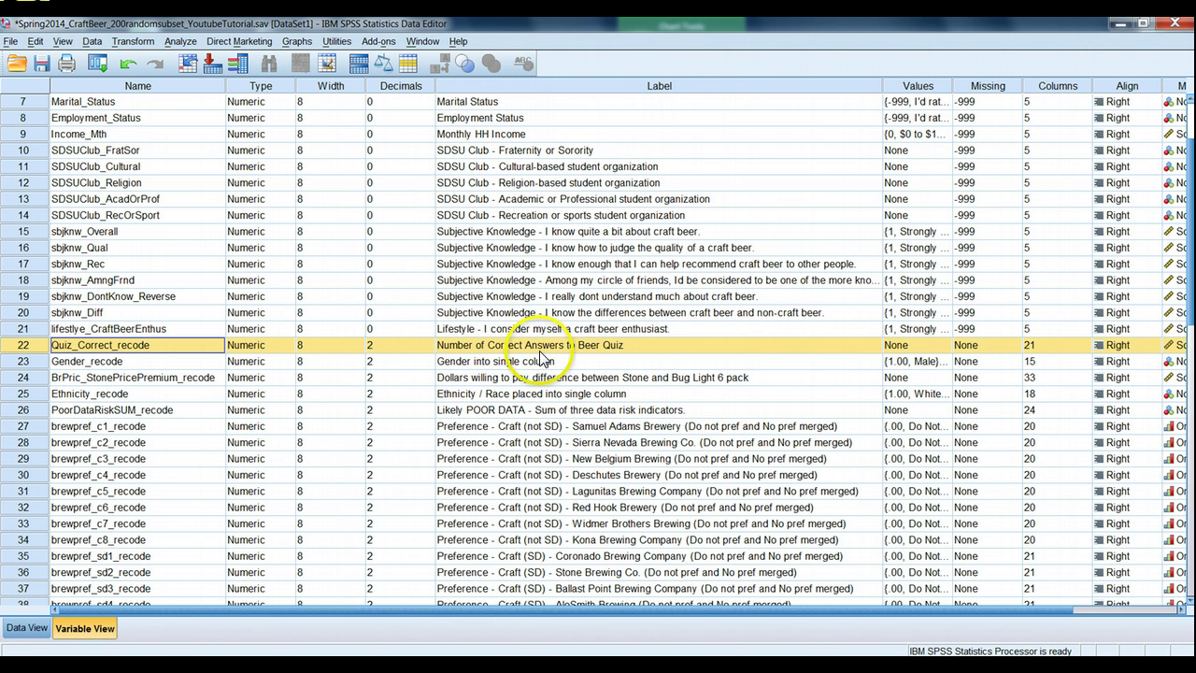
# - Start a reset Independent-Samples T Test, enlarged and listing variables by name
pyautogui.click(180, 42)
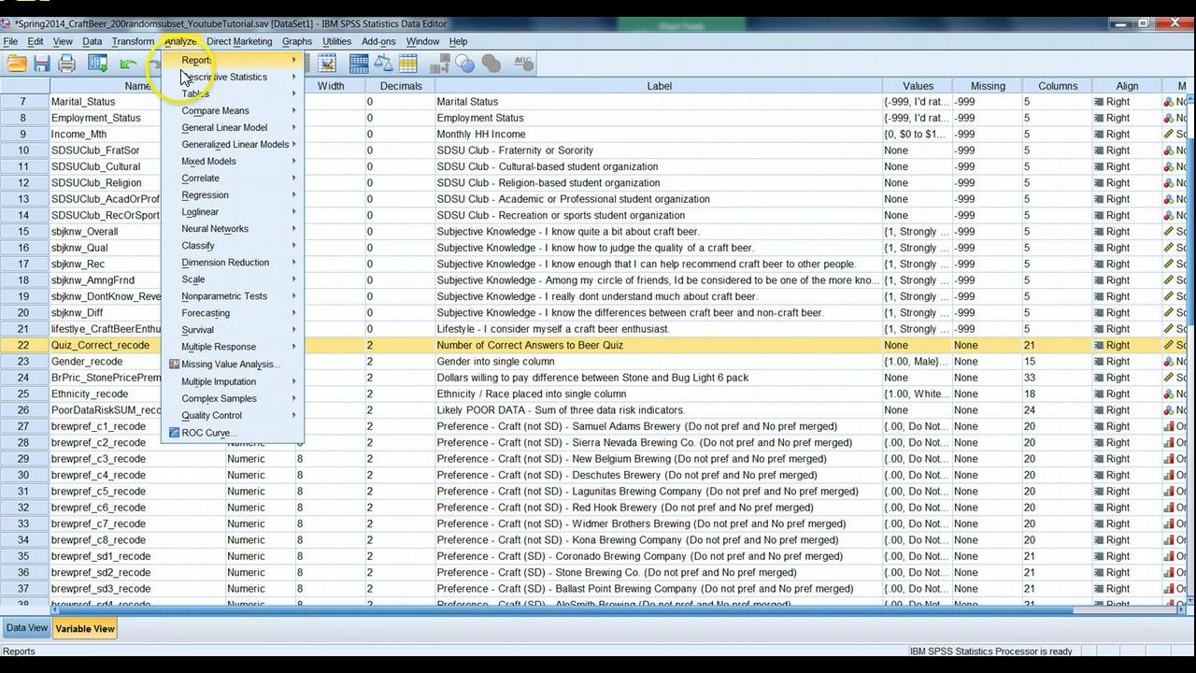
pyautogui.moveTo(184, 119)
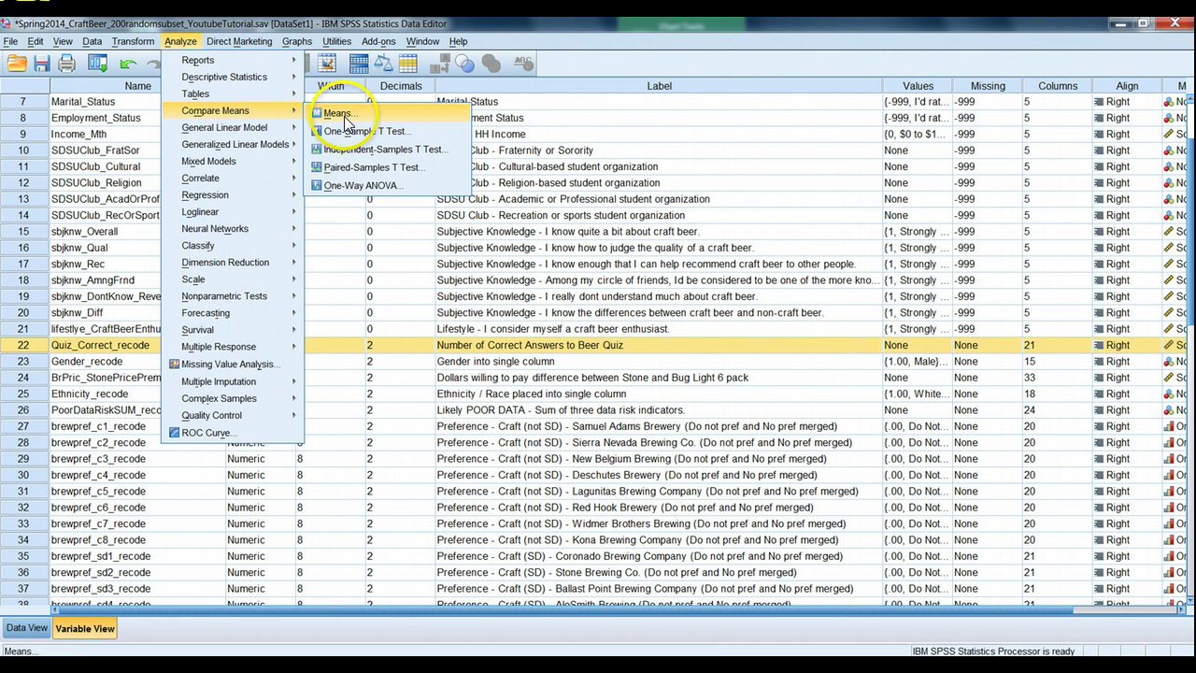
pyautogui.click(408, 152)
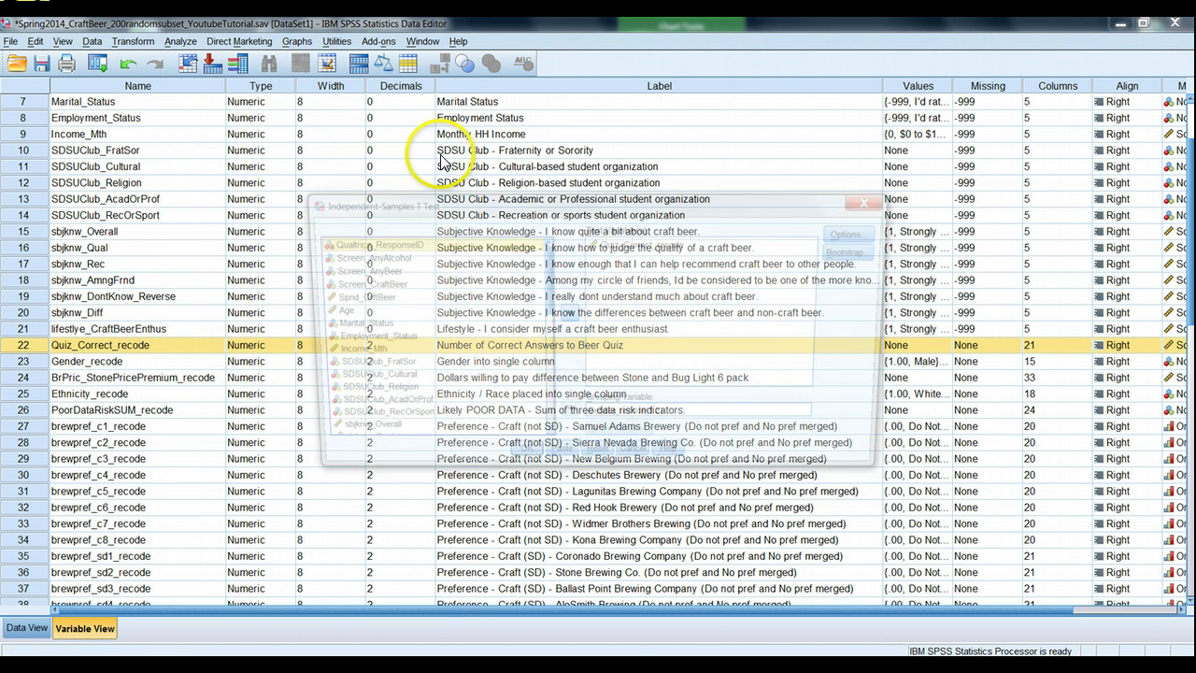
pyautogui.click(598, 461)
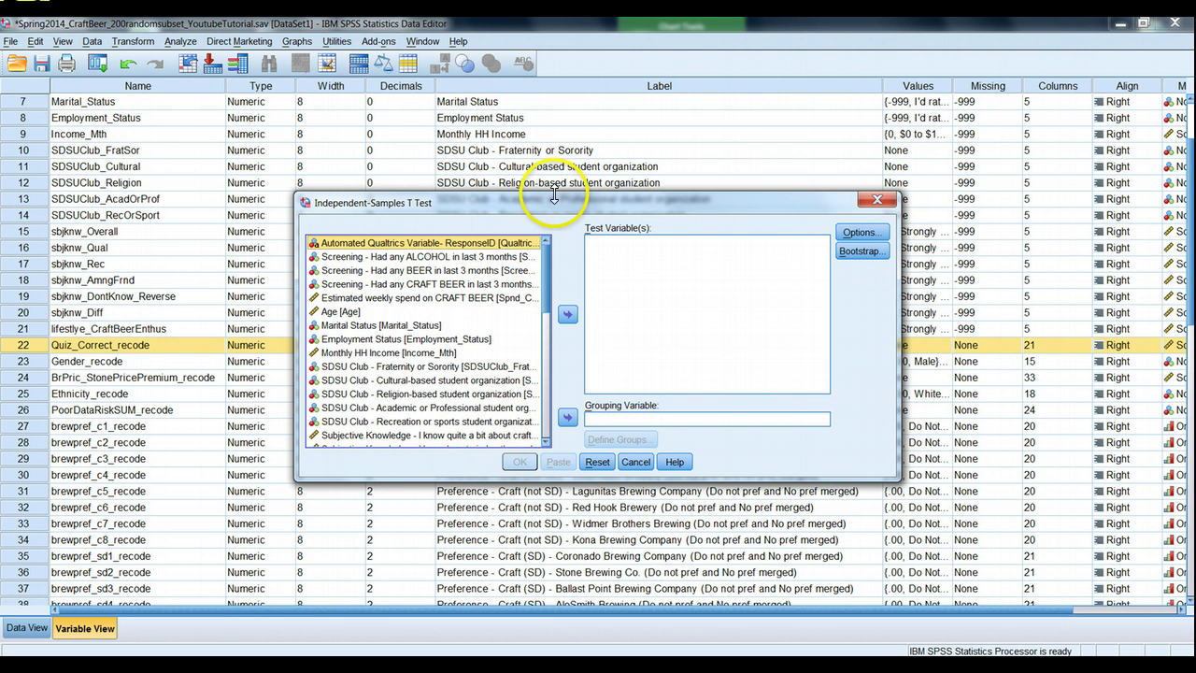
pyautogui.moveTo(561, 193); pyautogui.dragTo(538, 138)
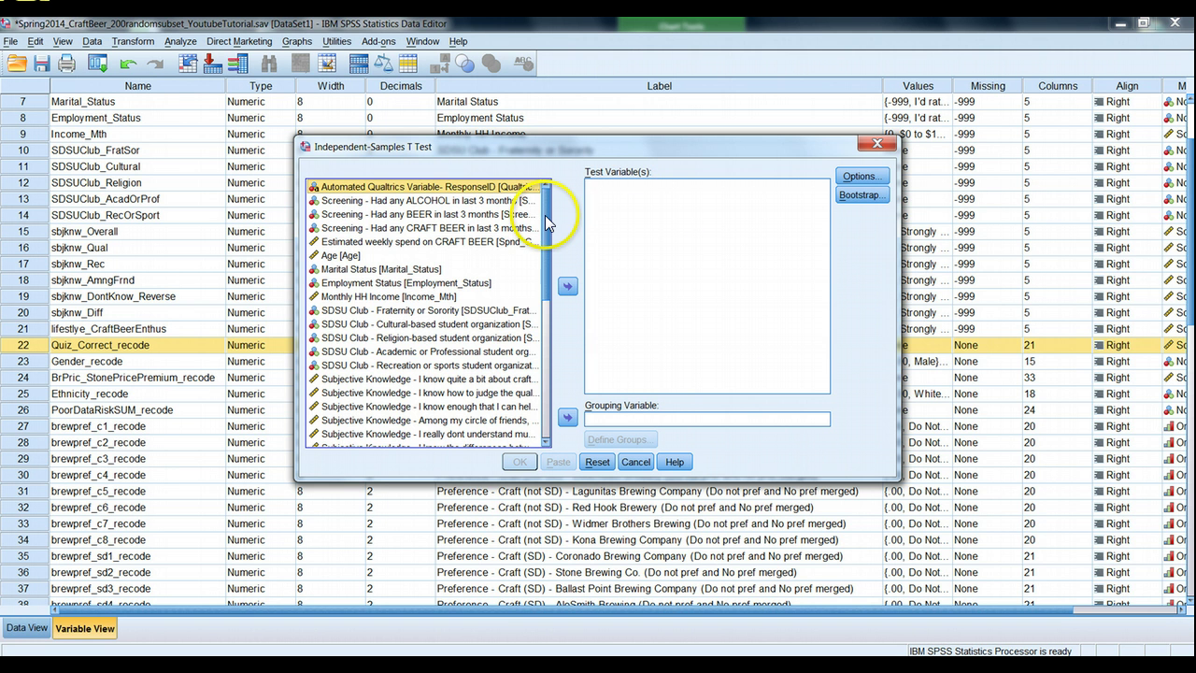
pyautogui.moveTo(546, 215); pyautogui.dragTo(553, 272)
pyautogui.rightClick(467, 266)
pyautogui.click(452, 275)
# - Make Quiz_Correct_recode the test variable and Gender_recode the grouping variable
pyautogui.moveTo(549, 273); pyautogui.dragTo(551, 289)
pyautogui.click(396, 320)
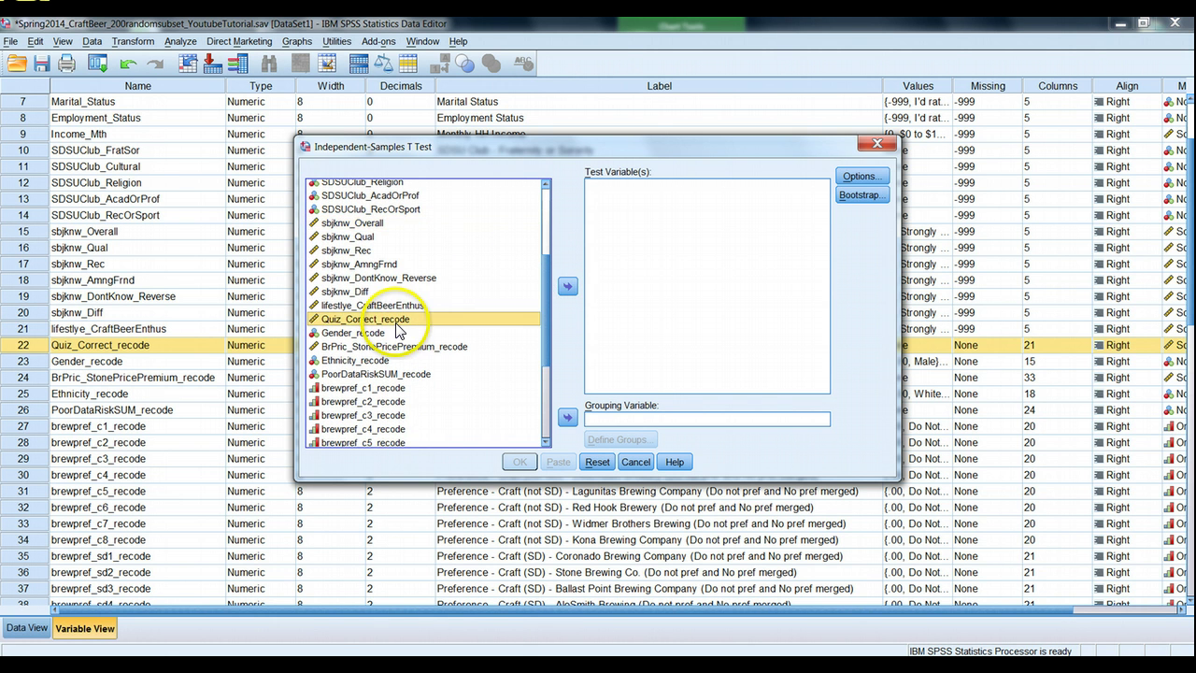
pyautogui.click(567, 286)
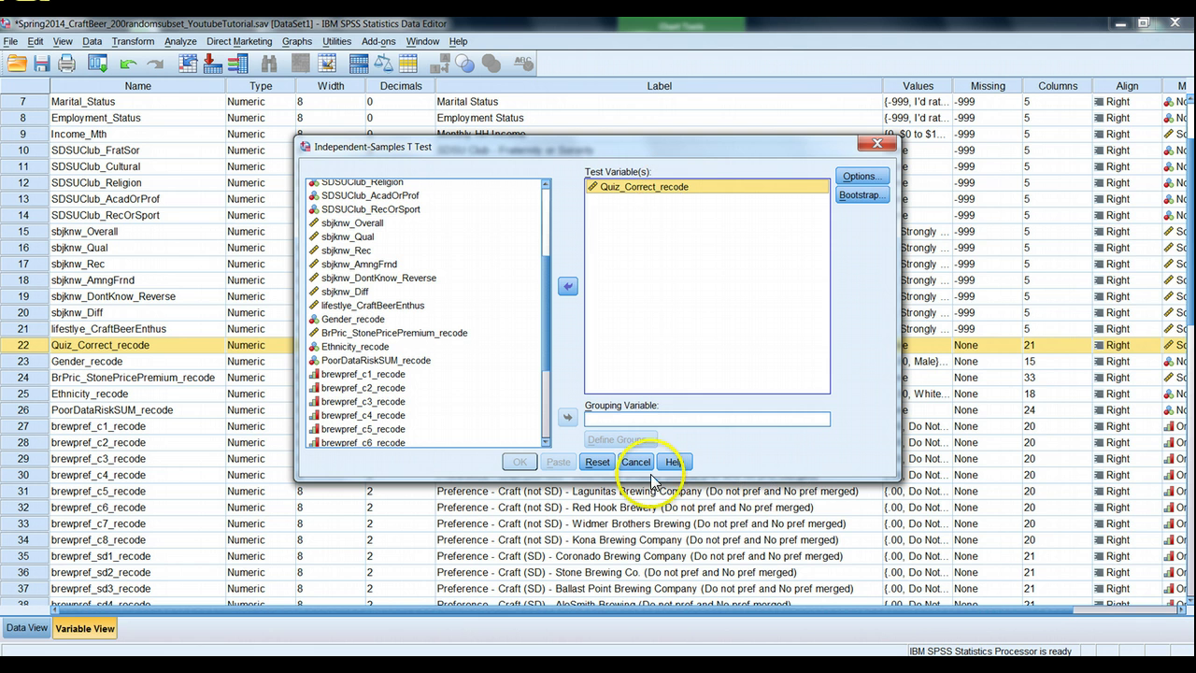
pyautogui.moveTo(548, 291); pyautogui.dragTo(546, 309)
pyautogui.click(358, 262)
pyautogui.click(567, 417)
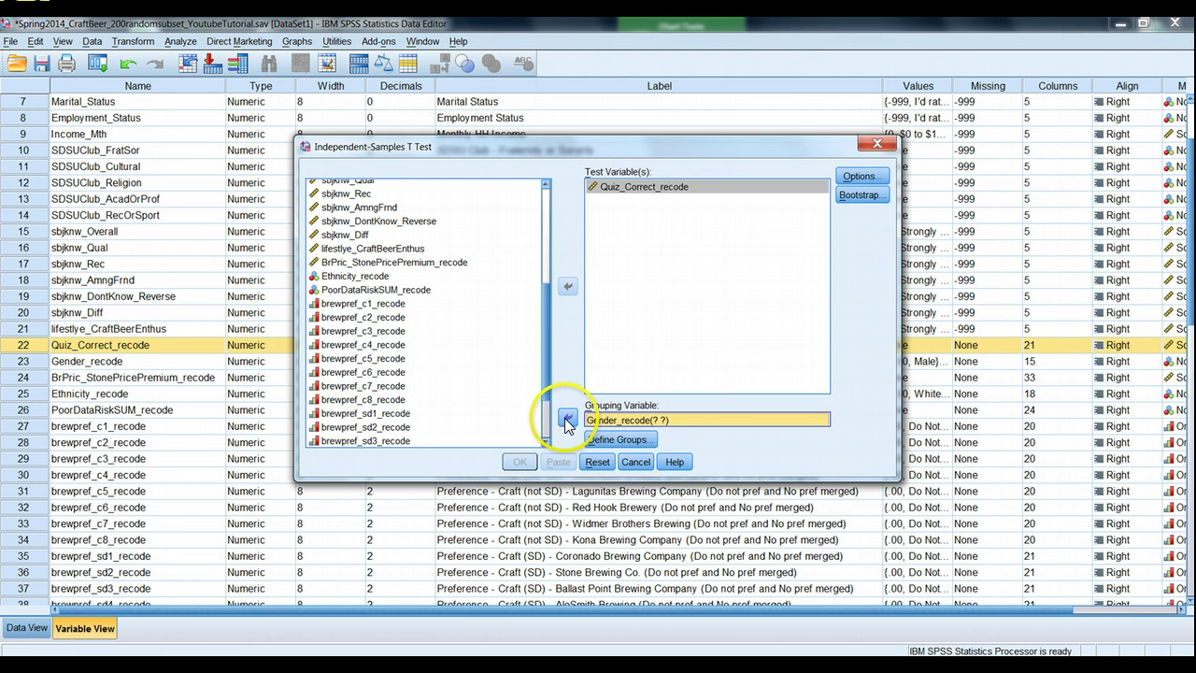
# - Define the Gender_recode groups as value 1 for Group 1 and 2 for Group 2
pyautogui.click(619, 439)
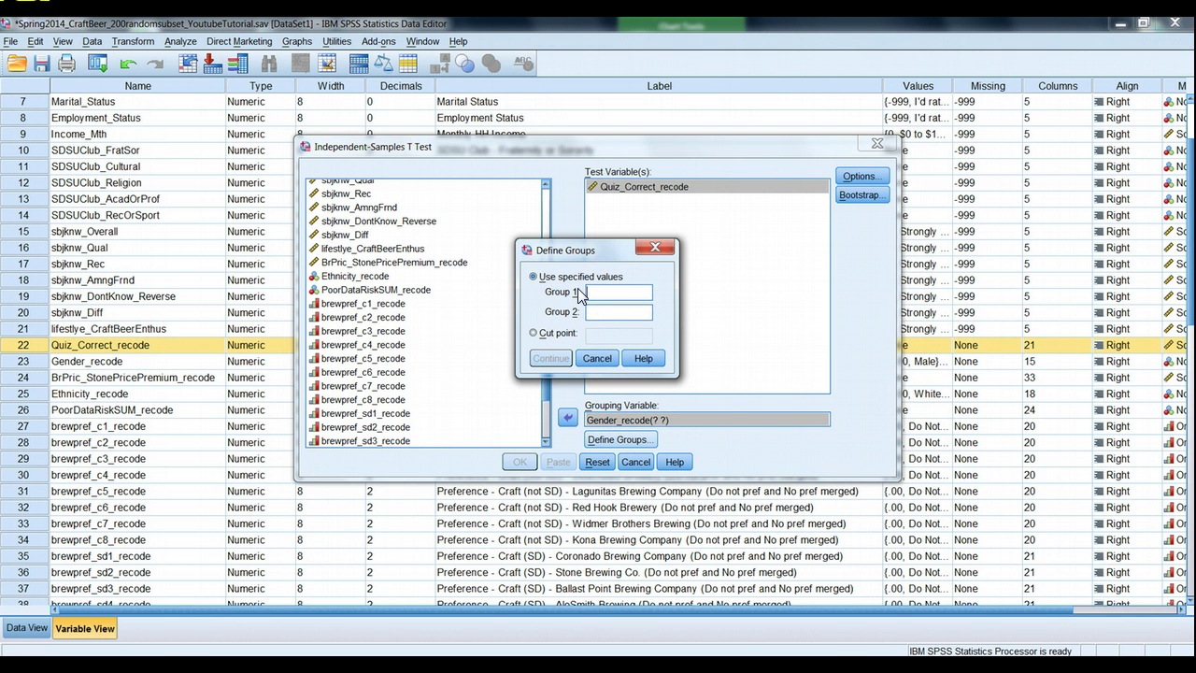
pyautogui.write('1')
pyautogui.click(594, 311)
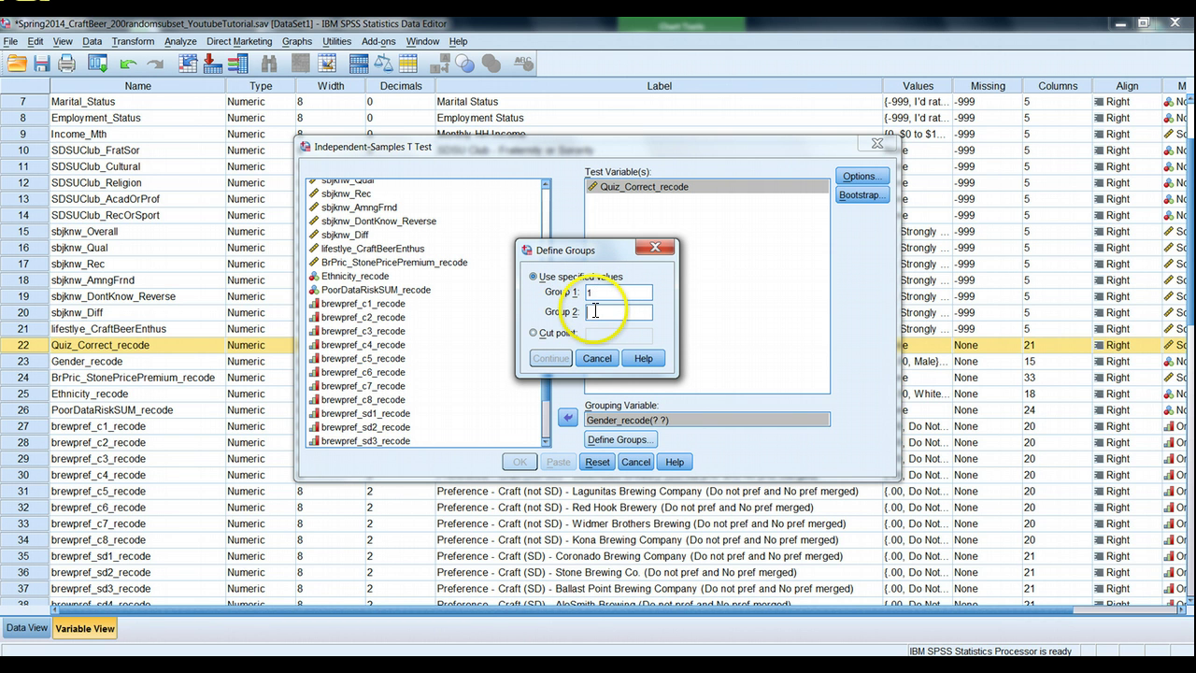
pyautogui.write('2')
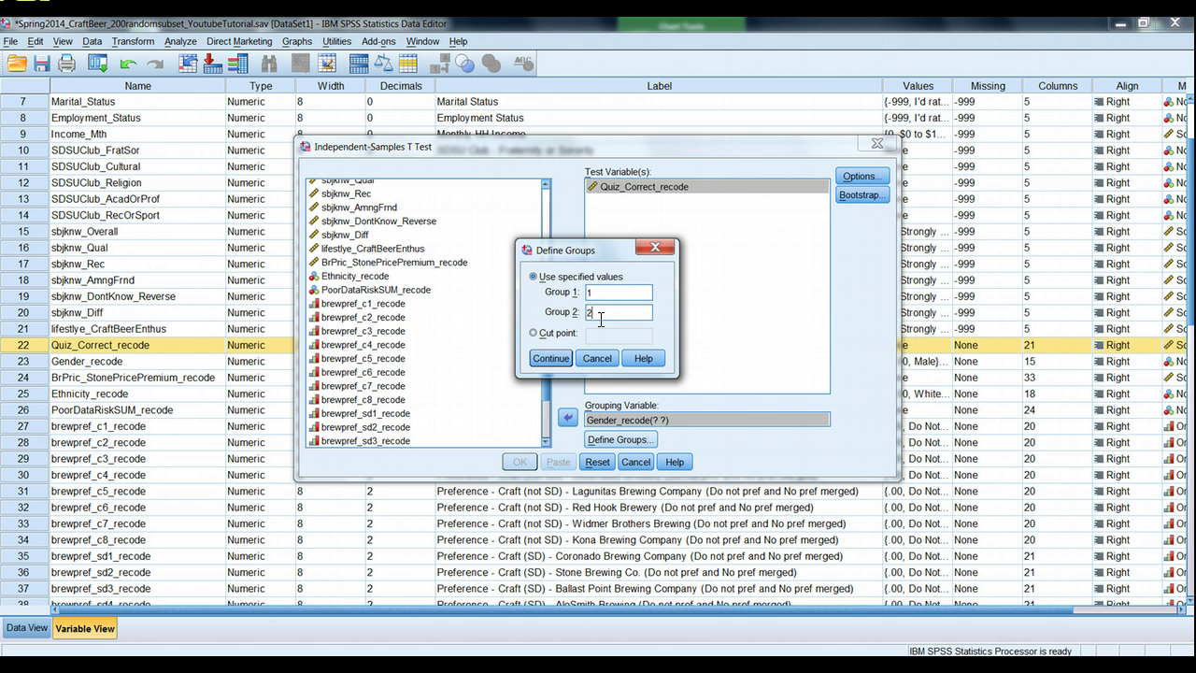
# - Confirm the 1 and 2 group values and leave the confidence interval at 95%
pyautogui.click(551, 359)
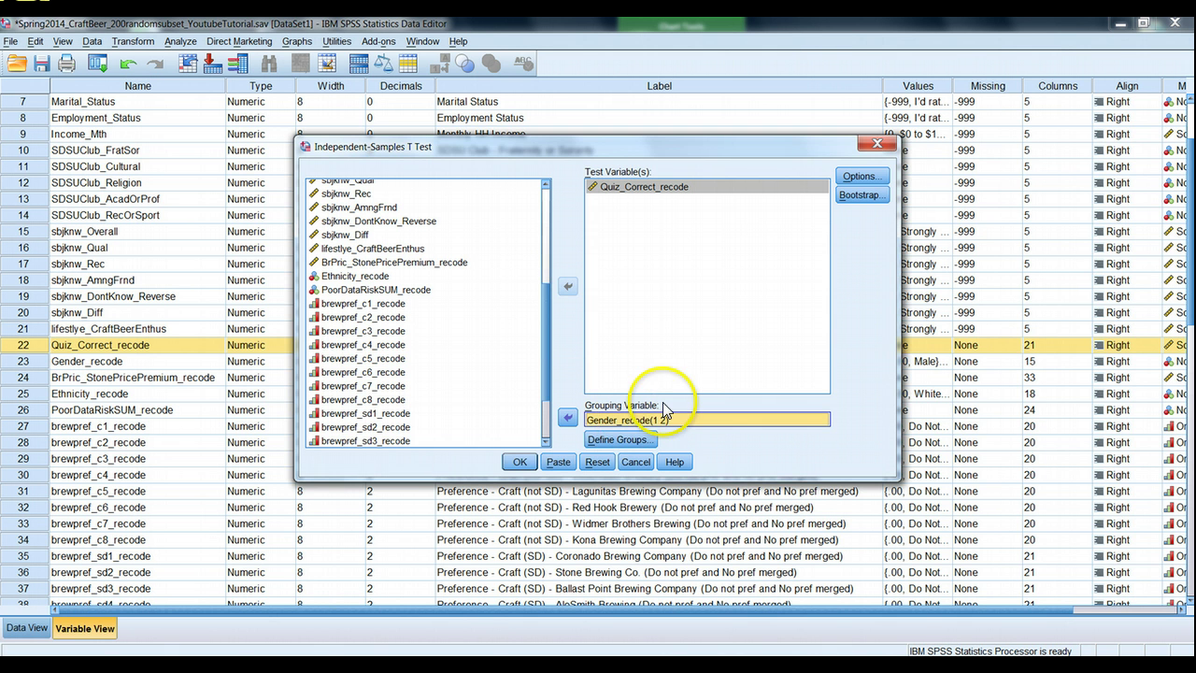
pyautogui.click(860, 175)
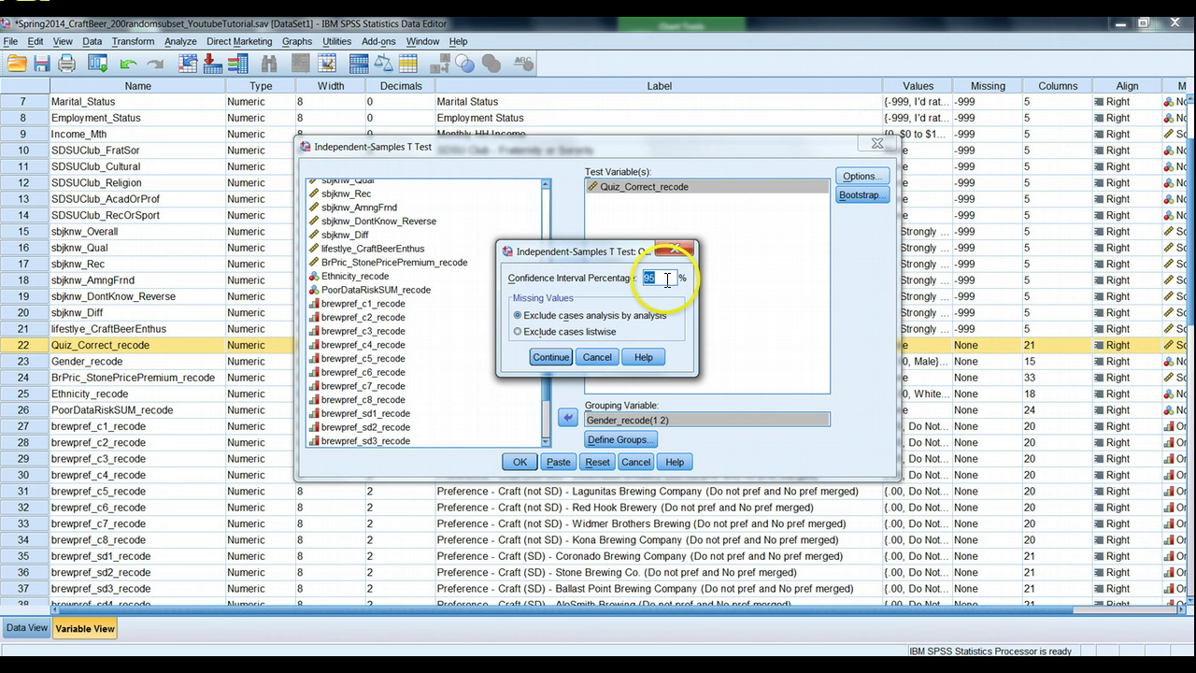
pyautogui.click(667, 279)
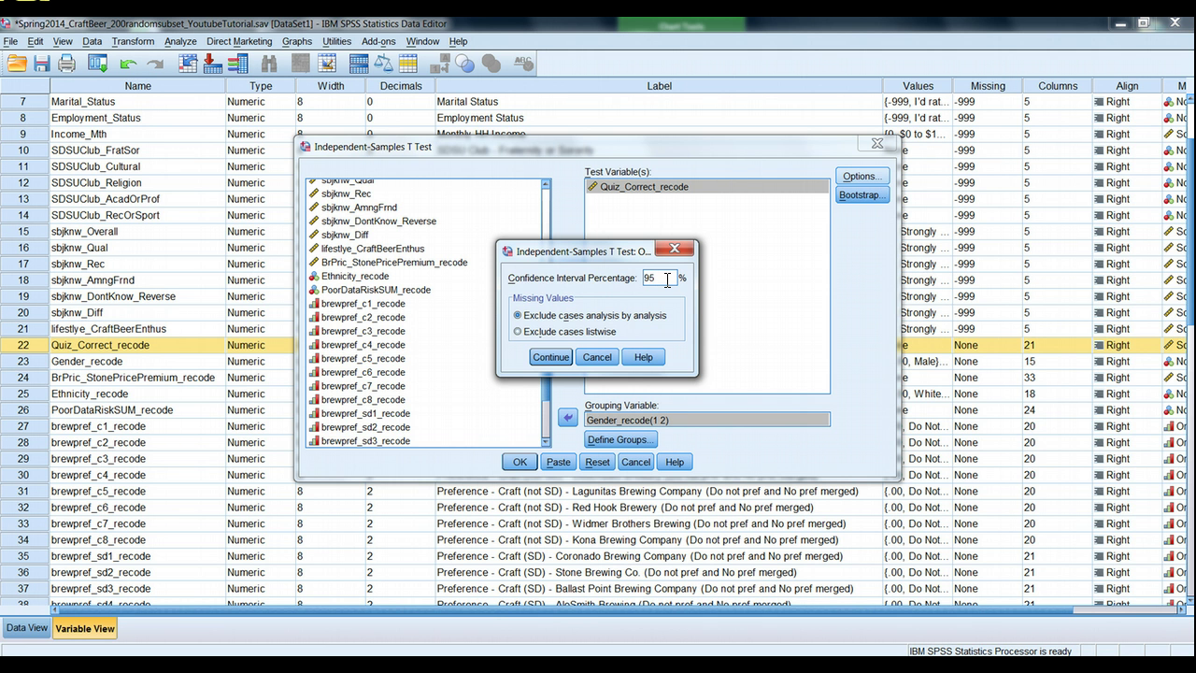
pyautogui.click(551, 357)
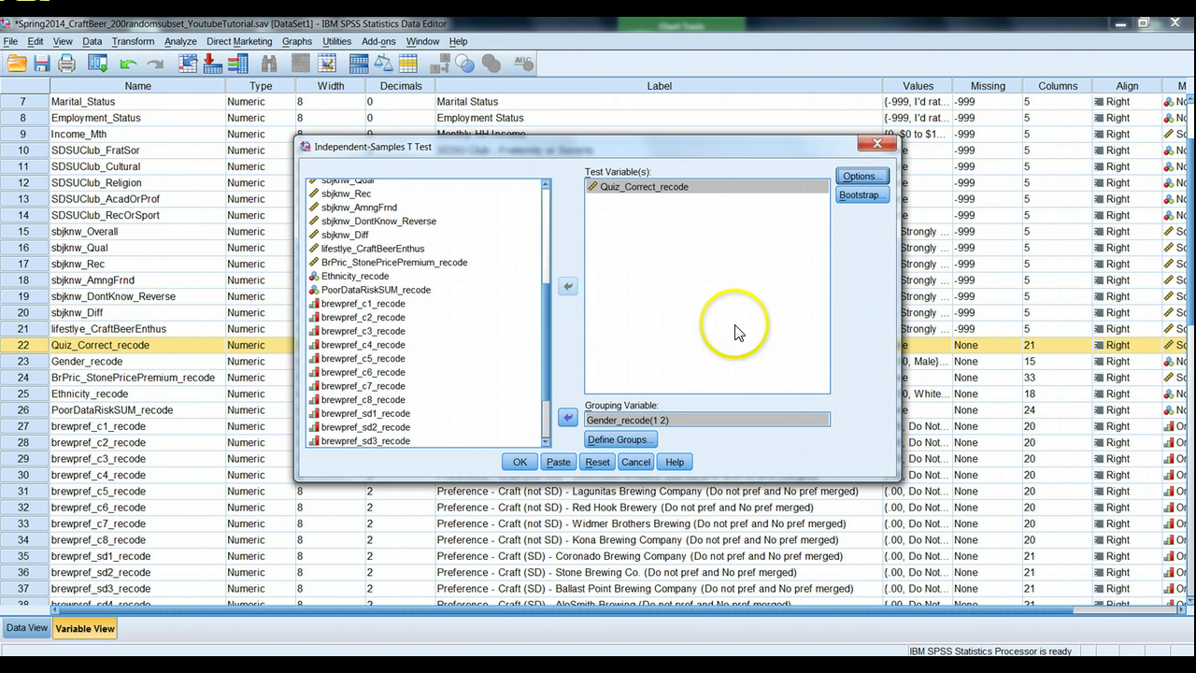
# - Run the t-test and select the Group Statistics table in the Viewer
pyautogui.click(527, 463)
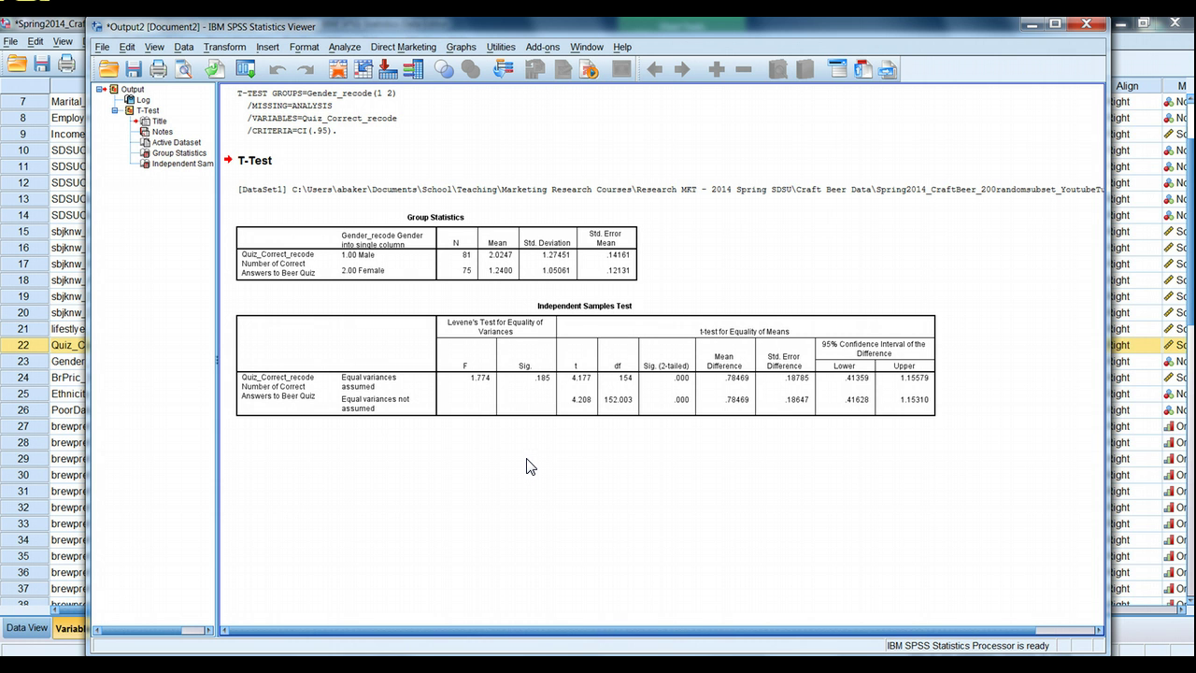
pyautogui.click(479, 268)
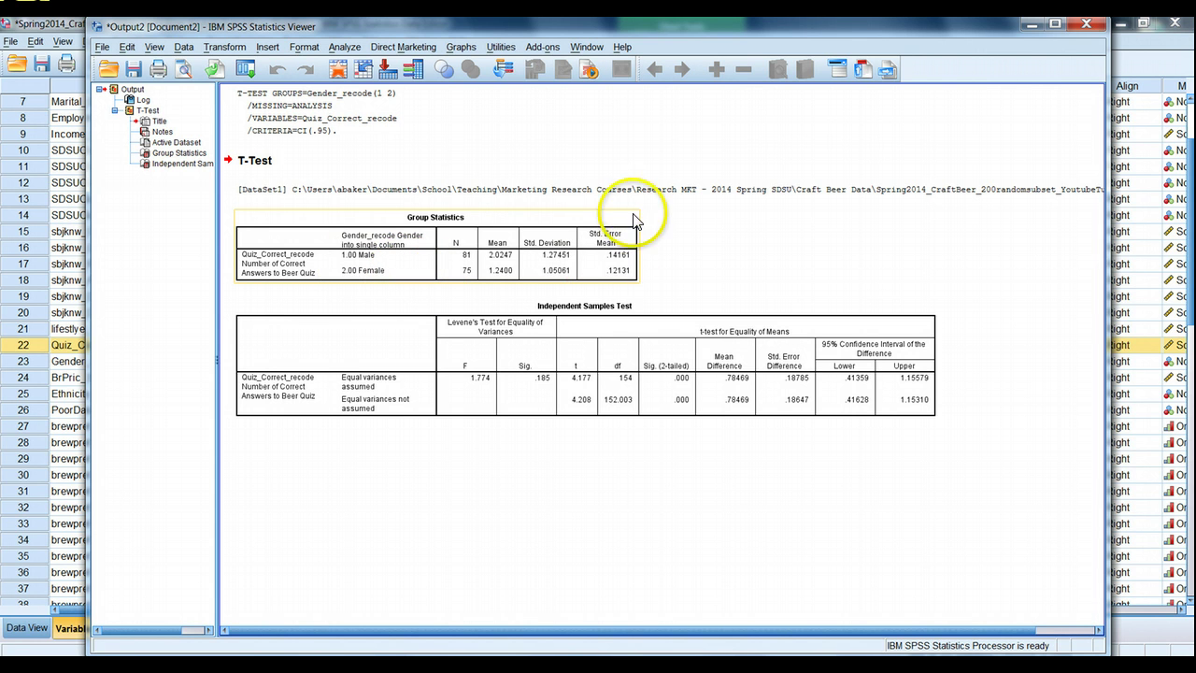
pyautogui.click(619, 174)
pyautogui.click(273, 235)
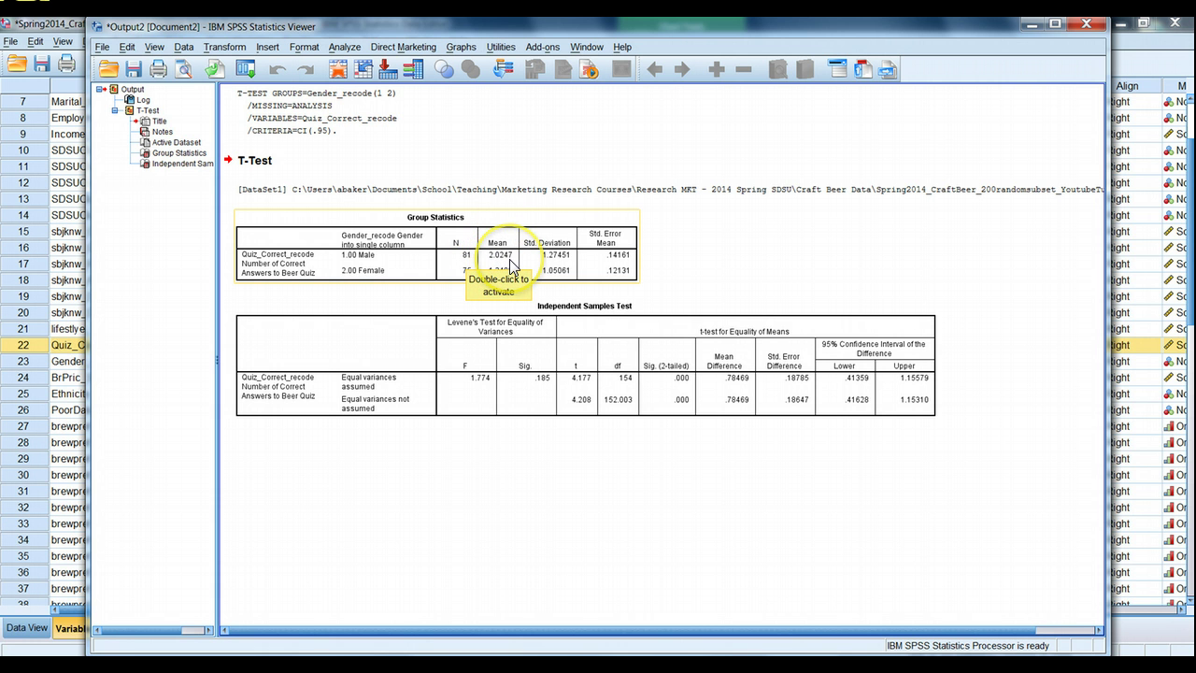
pyautogui.doubleClick(511, 265)
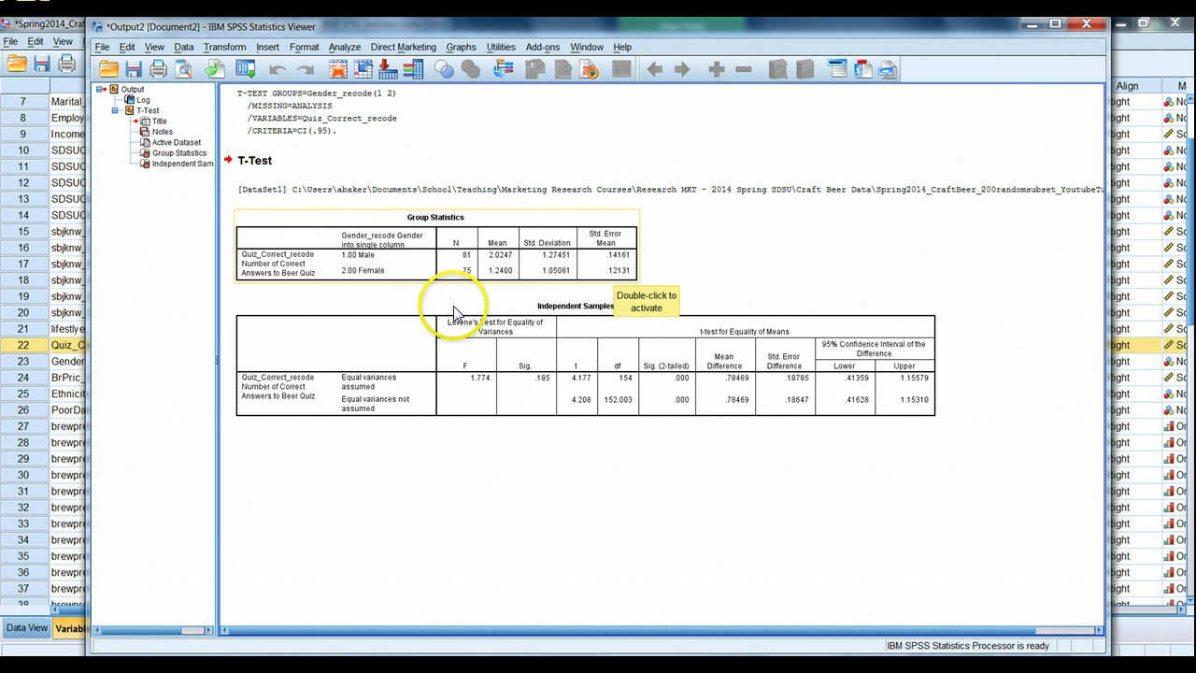
# - Move Assumptions from the Independent Samples Test rows into the layer tray
pyautogui.doubleClick(454, 312)
pyautogui.click(373, 243)
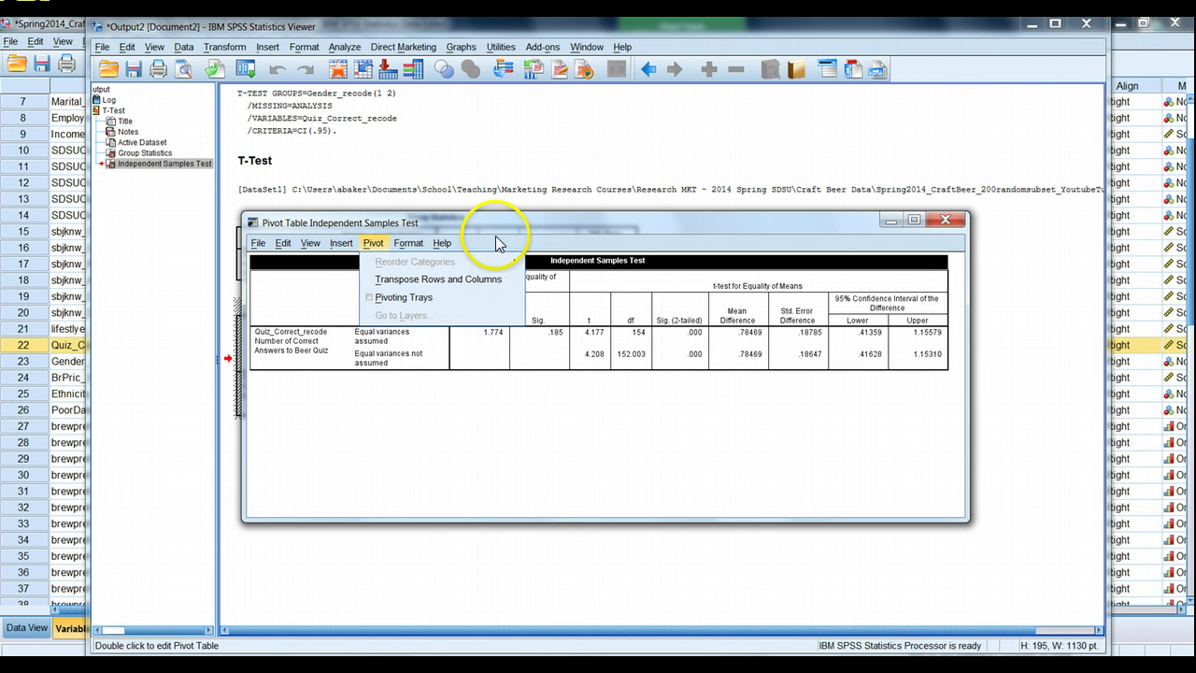
pyautogui.click(390, 298)
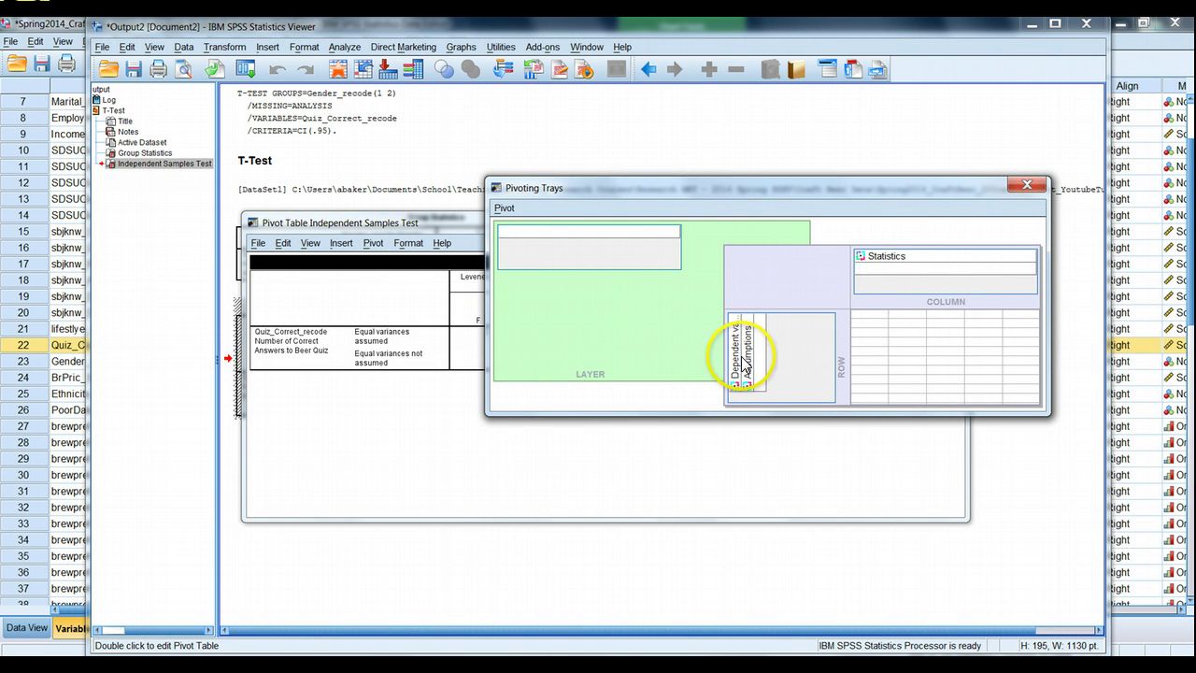
pyautogui.moveTo(746, 366); pyautogui.dragTo(546, 247)
pyautogui.moveTo(745, 346); pyautogui.dragTo(598, 253)
pyautogui.moveTo(754, 346); pyautogui.dragTo(616, 240)
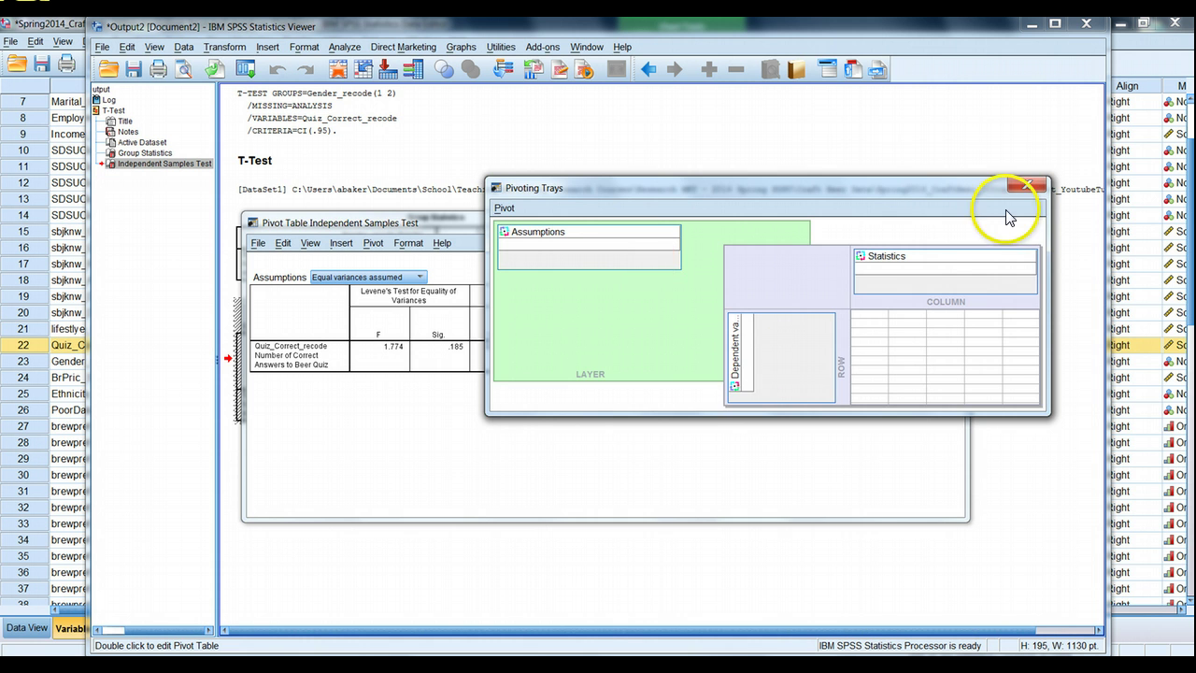
pyautogui.click(1026, 184)
# - Display the Equal variances assumed layer of the table
pyautogui.click(407, 282)
pyautogui.click(401, 299)
pyautogui.click(399, 282)
pyautogui.click(394, 286)
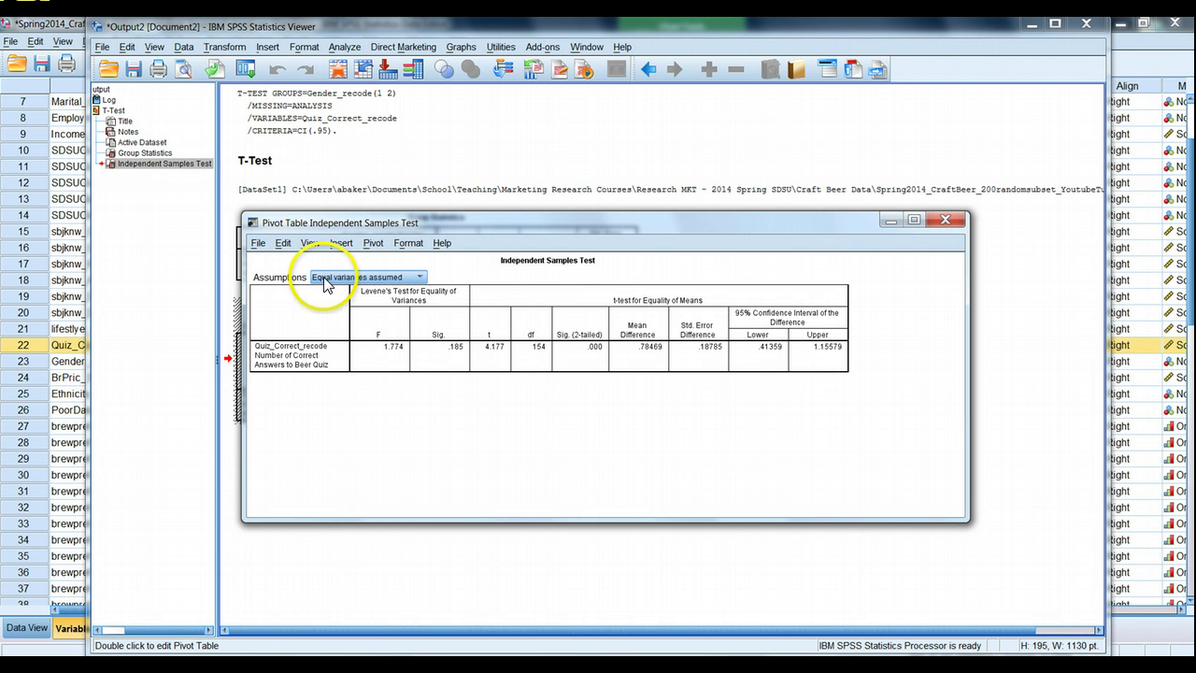
pyautogui.click(946, 219)
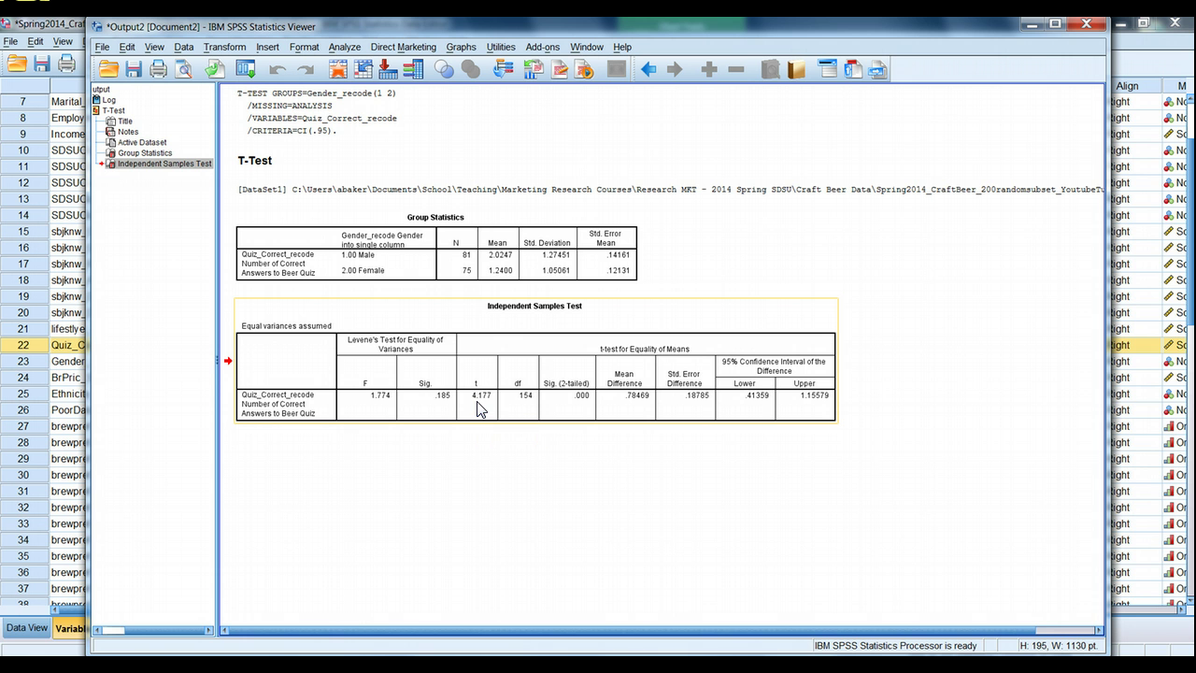
pyautogui.click(495, 260)
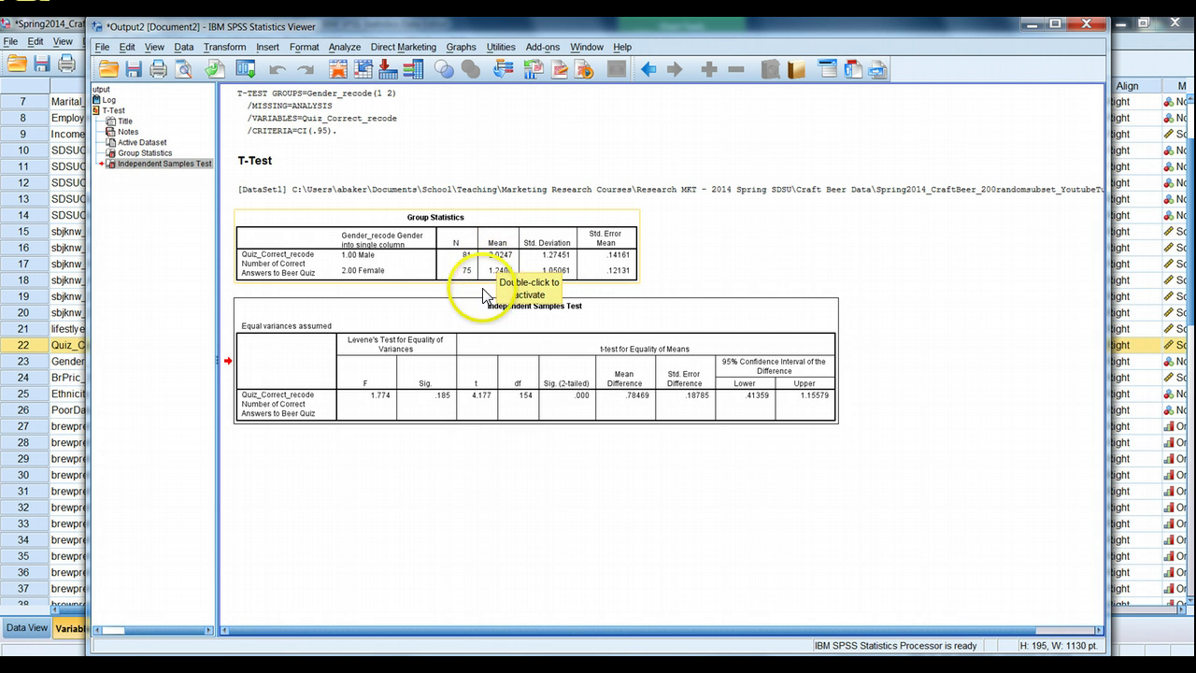
pyautogui.click(461, 360)
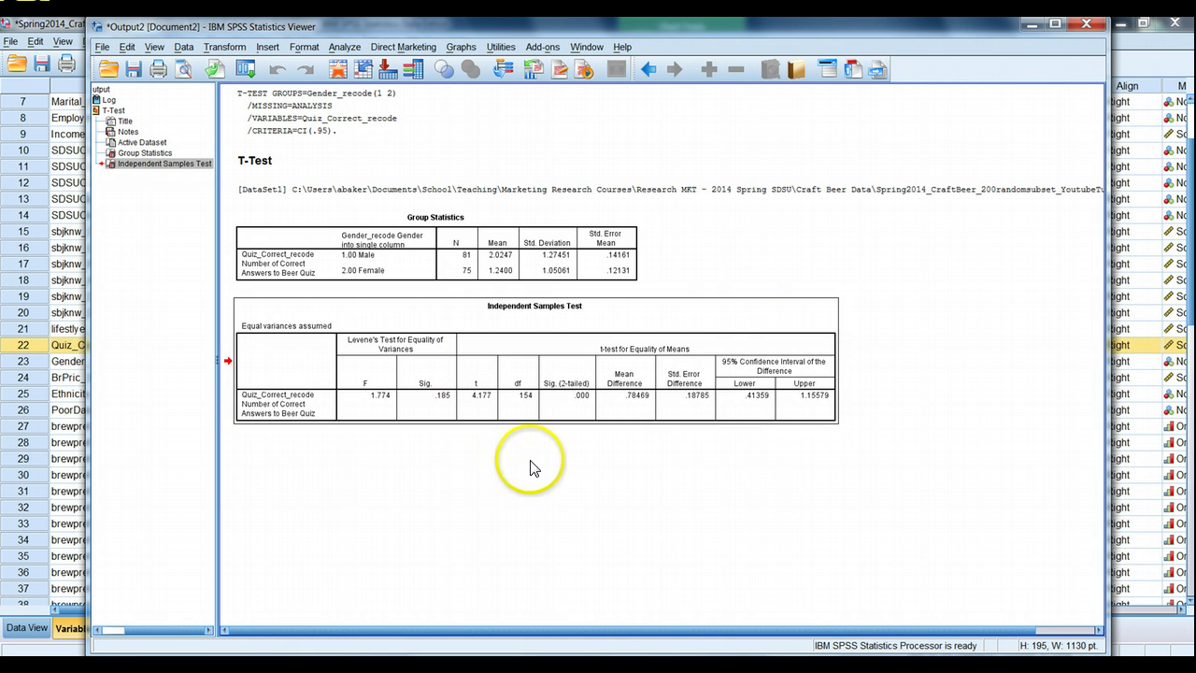
pyautogui.doubleClick(581, 396)
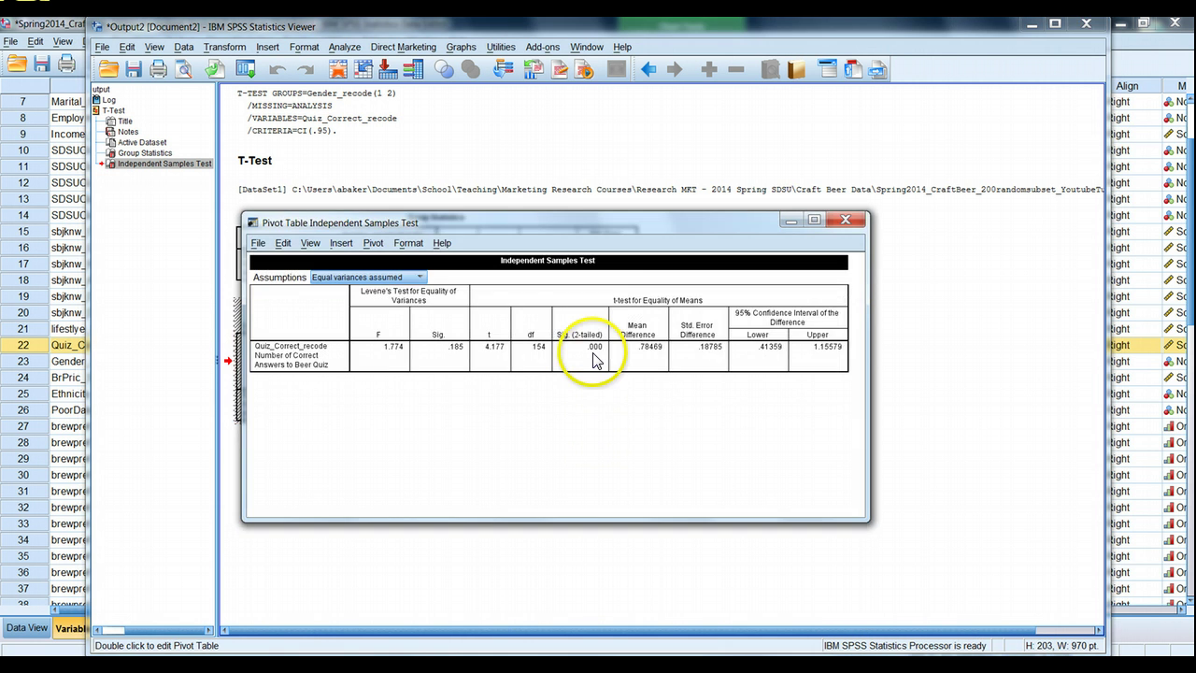
pyautogui.doubleClick(593, 351)
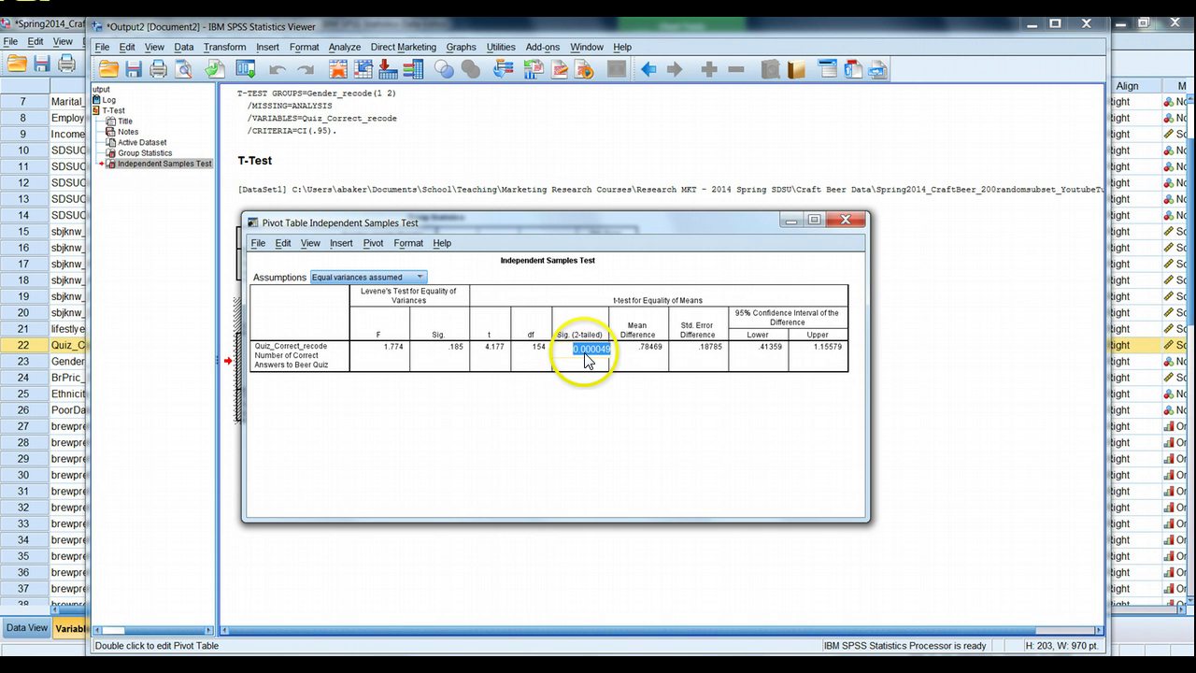
pyautogui.click(846, 221)
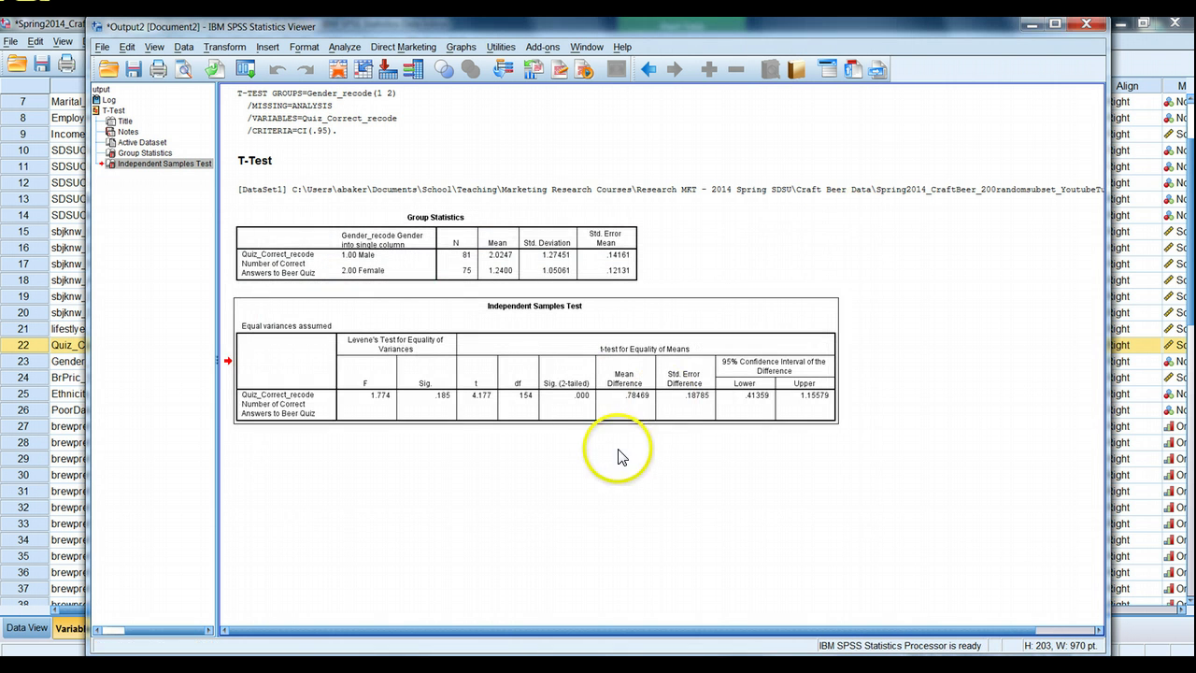
pyautogui.click(572, 404)
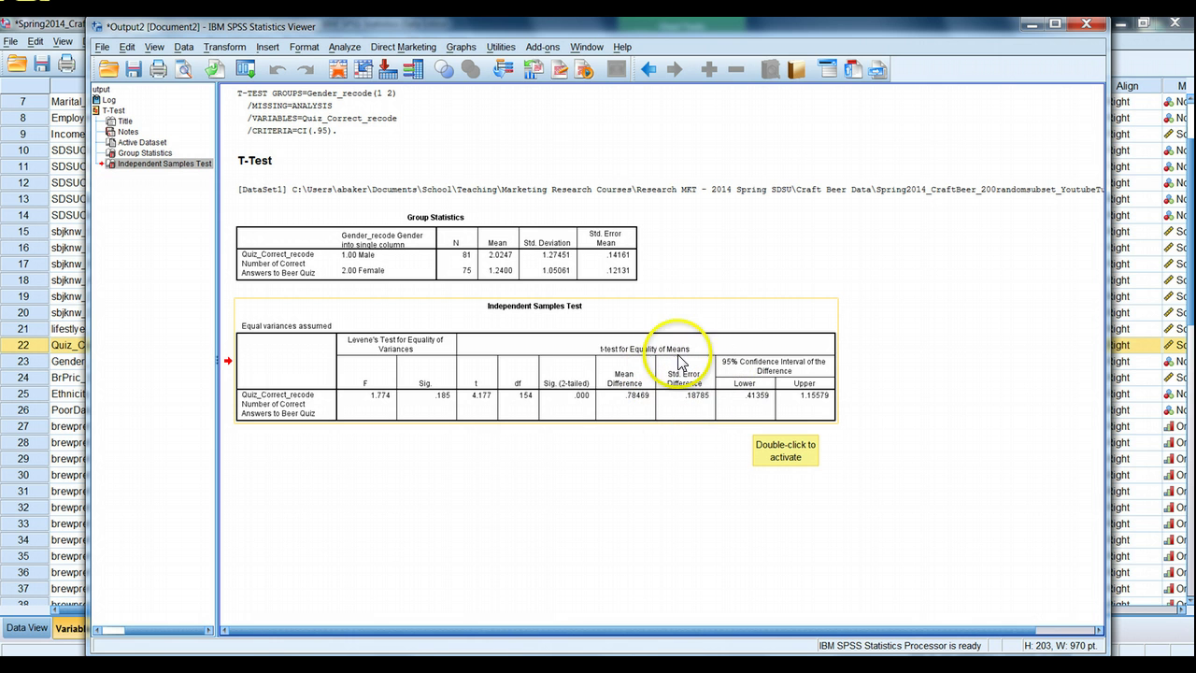
pyautogui.click(688, 431)
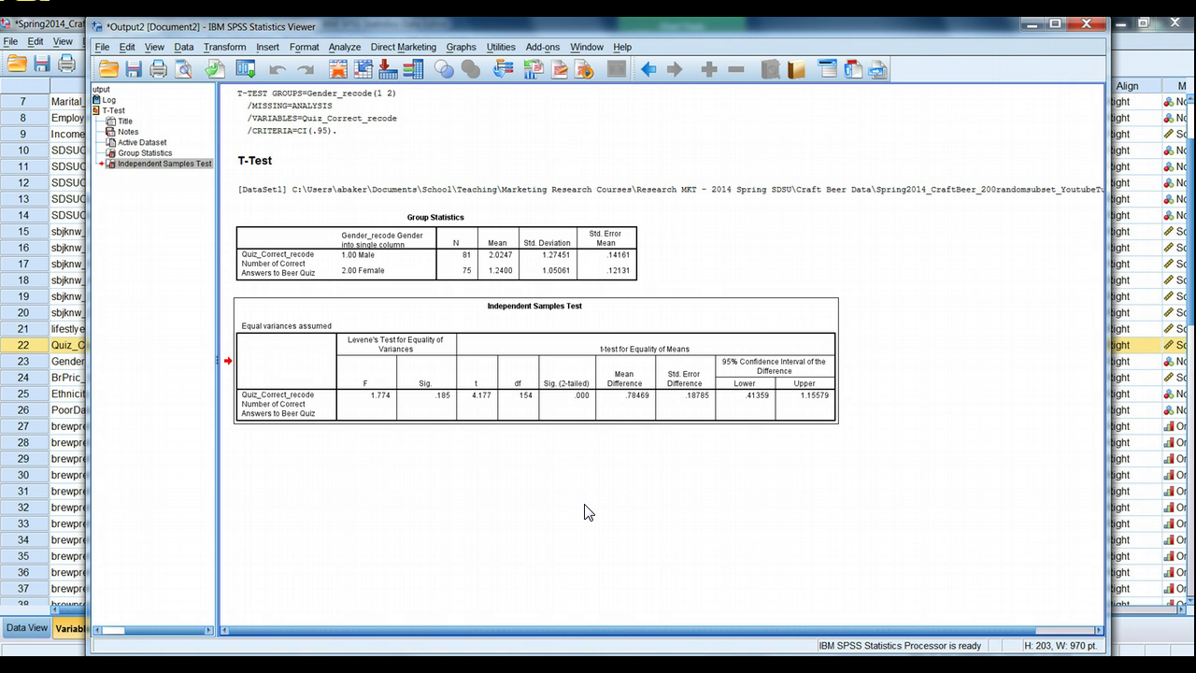
# - Start a new Independent-Samples T Test with Quiz_Correct_recode as test variable, listing names
pyautogui.click(344, 47)
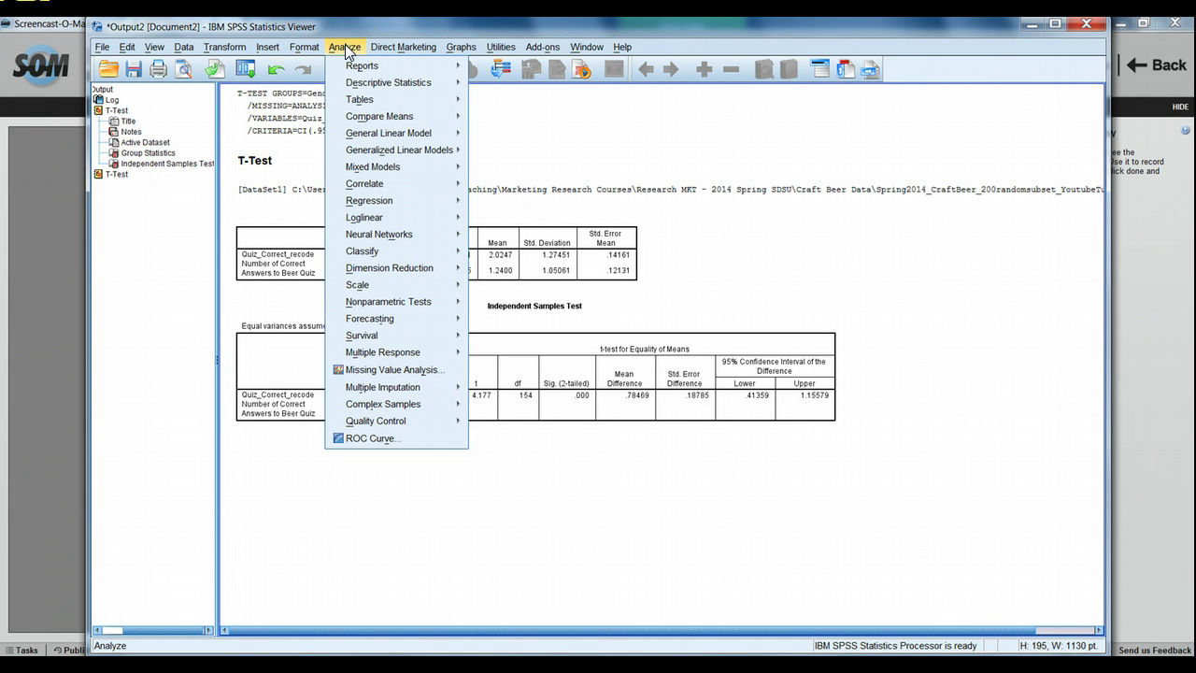
pyautogui.moveTo(364, 122)
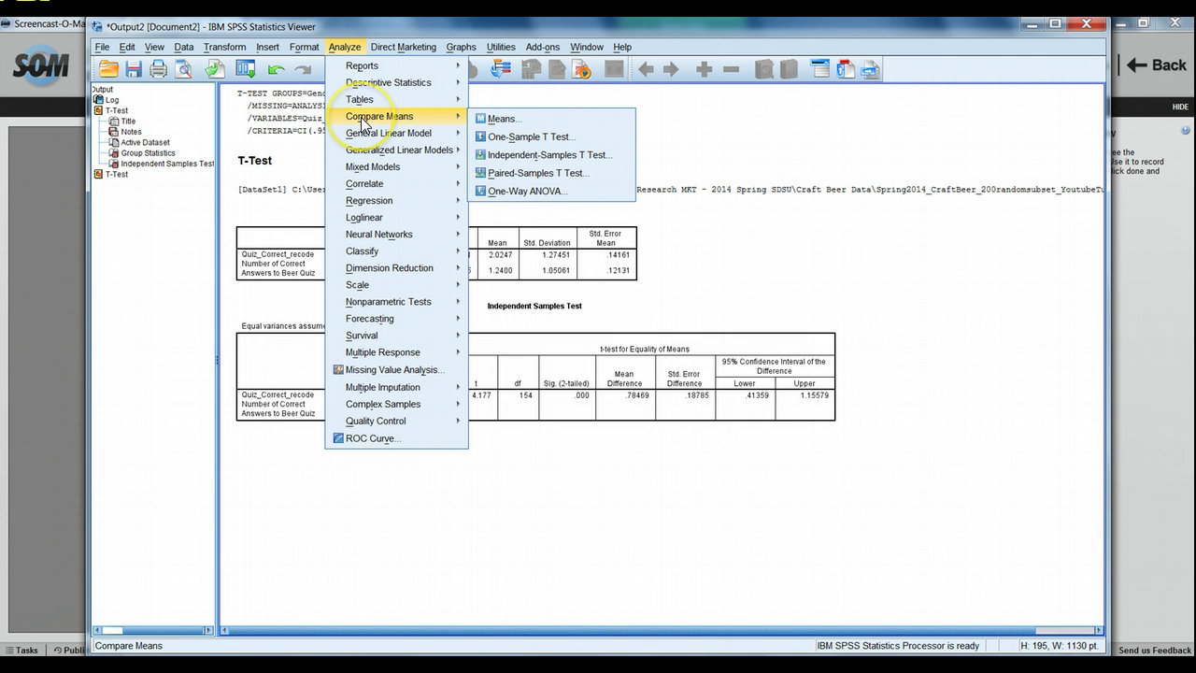
pyautogui.click(550, 154)
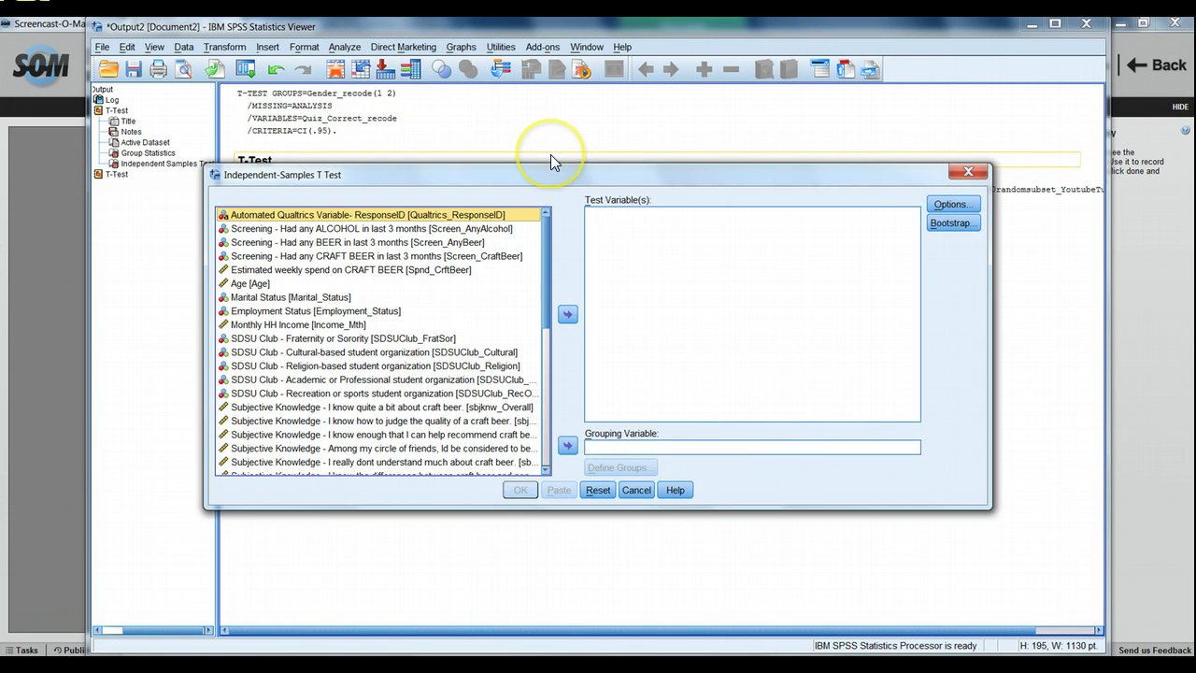
pyautogui.rightClick(367, 297)
pyautogui.click(368, 312)
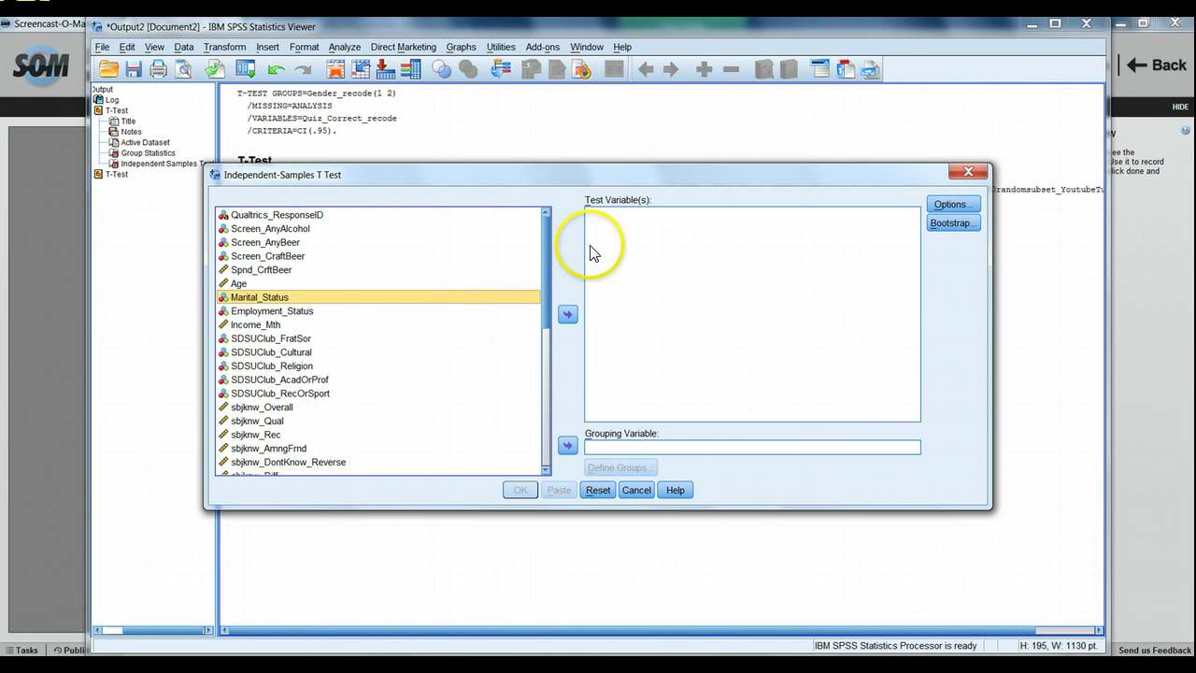
pyautogui.moveTo(546, 234); pyautogui.dragTo(550, 317)
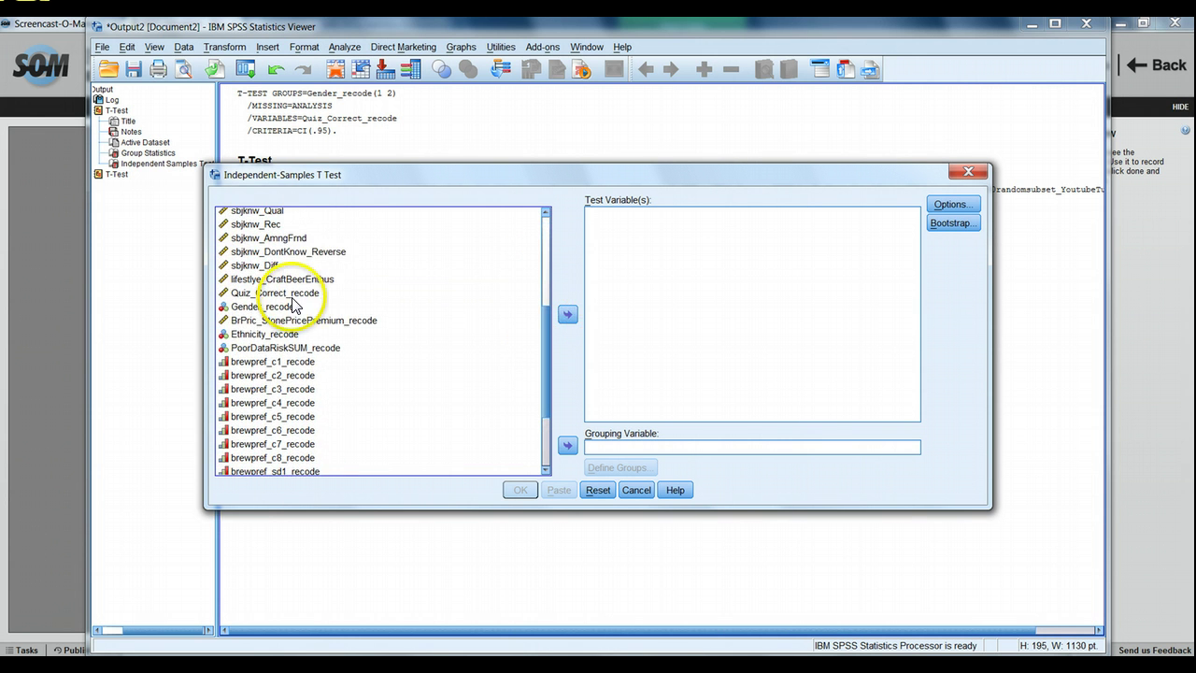
pyautogui.click(291, 295)
pyautogui.click(572, 316)
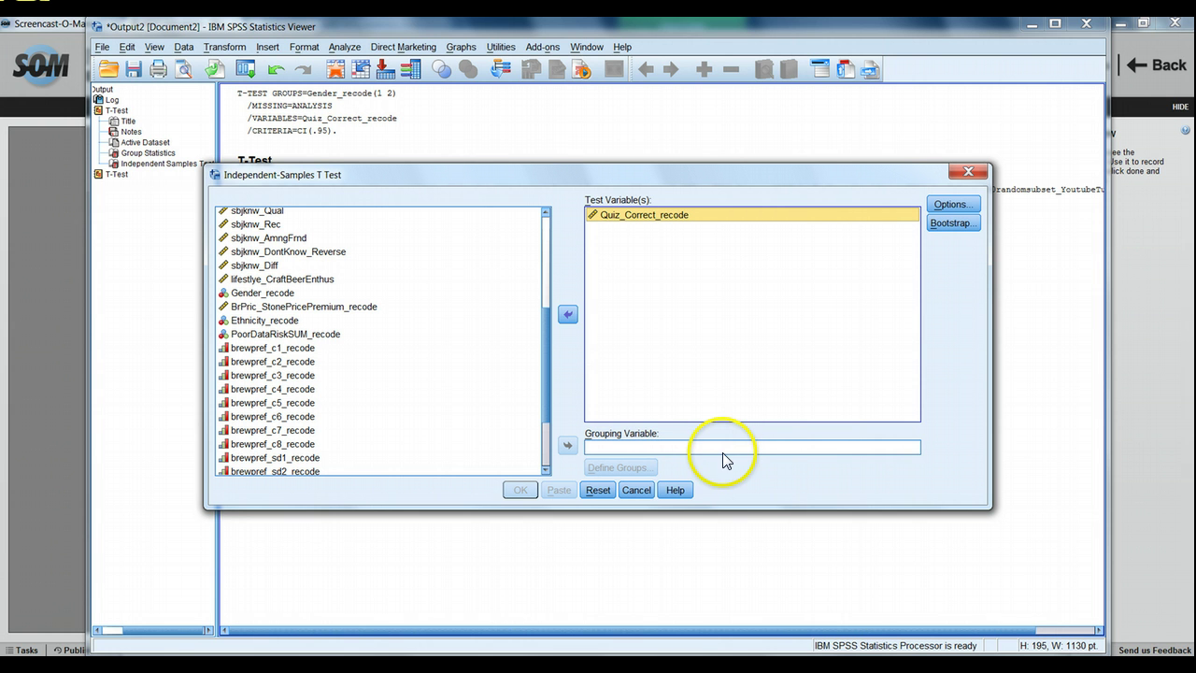
# - Set lifestyle_CraftBeerEnthus as the grouping variable
pyautogui.click(422, 364)
pyautogui.moveTo(546, 379); pyautogui.dragTo(549, 355)
pyautogui.click(298, 334)
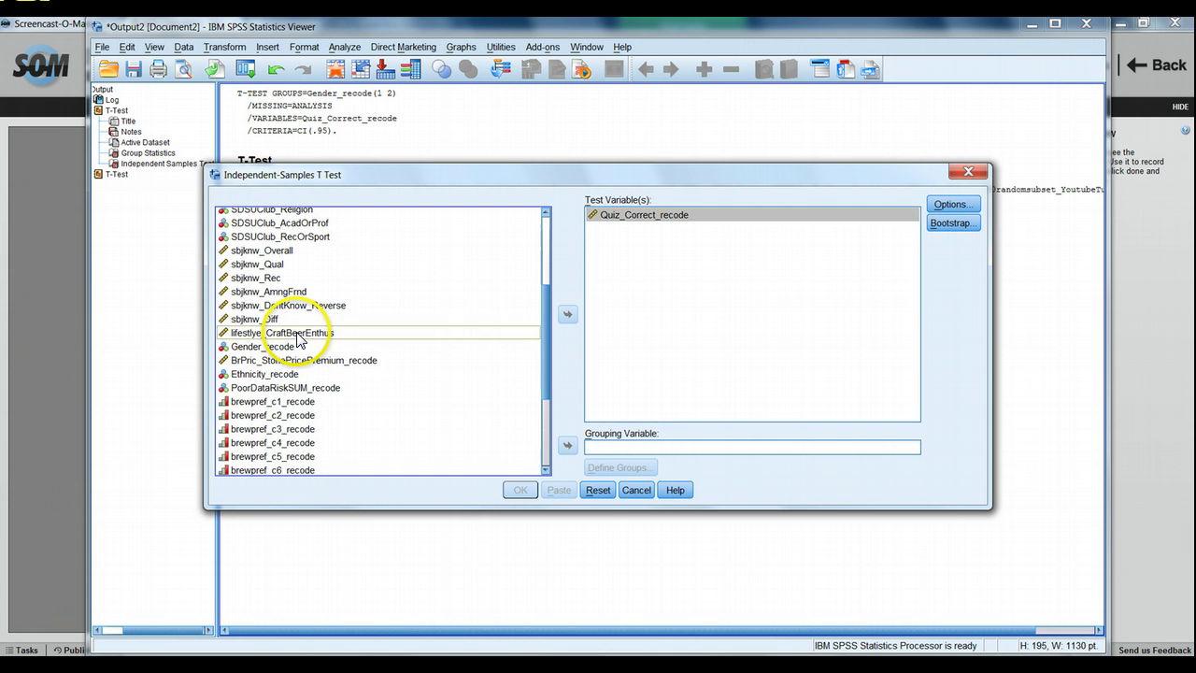
pyautogui.click(567, 444)
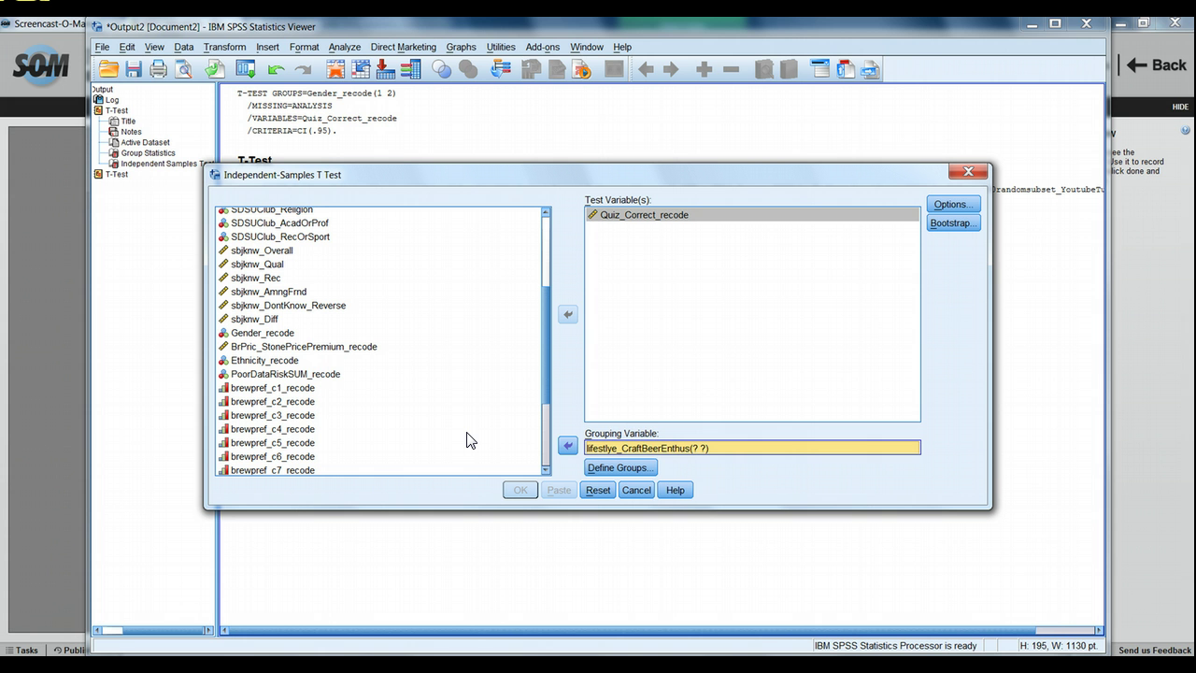
# - Define the lifestyle_CraftBeerEnthus groups by a cut point of 3.5
pyautogui.click(615, 467)
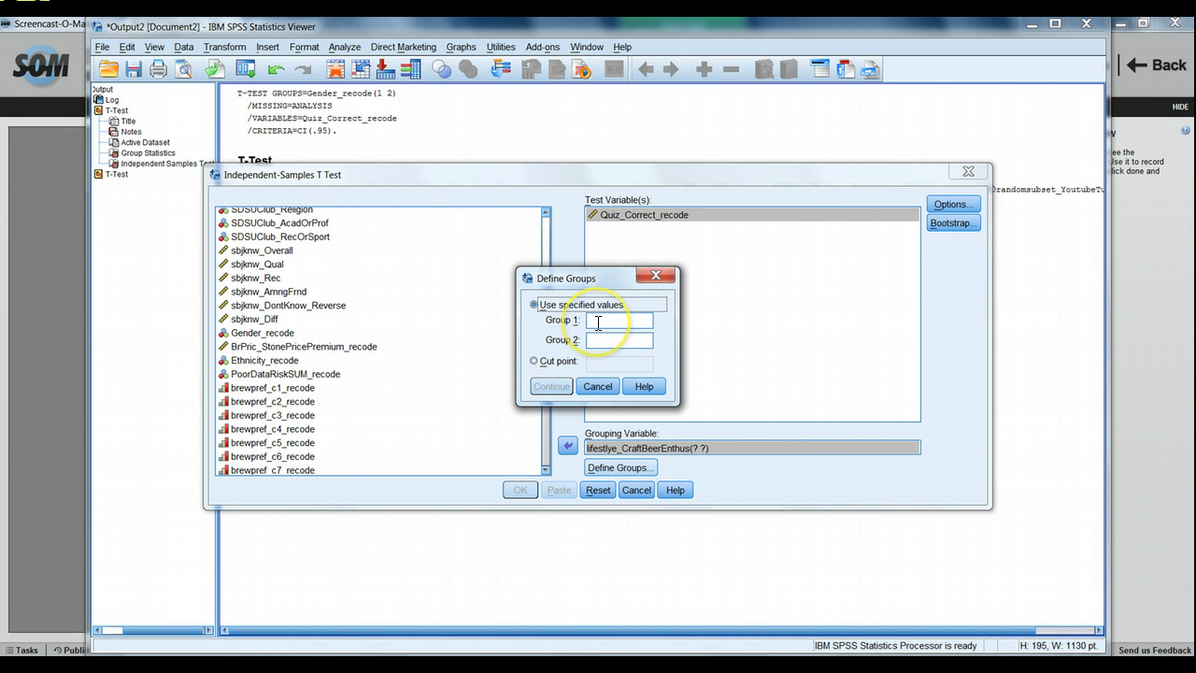
pyautogui.click(538, 362)
pyautogui.write('3.5')
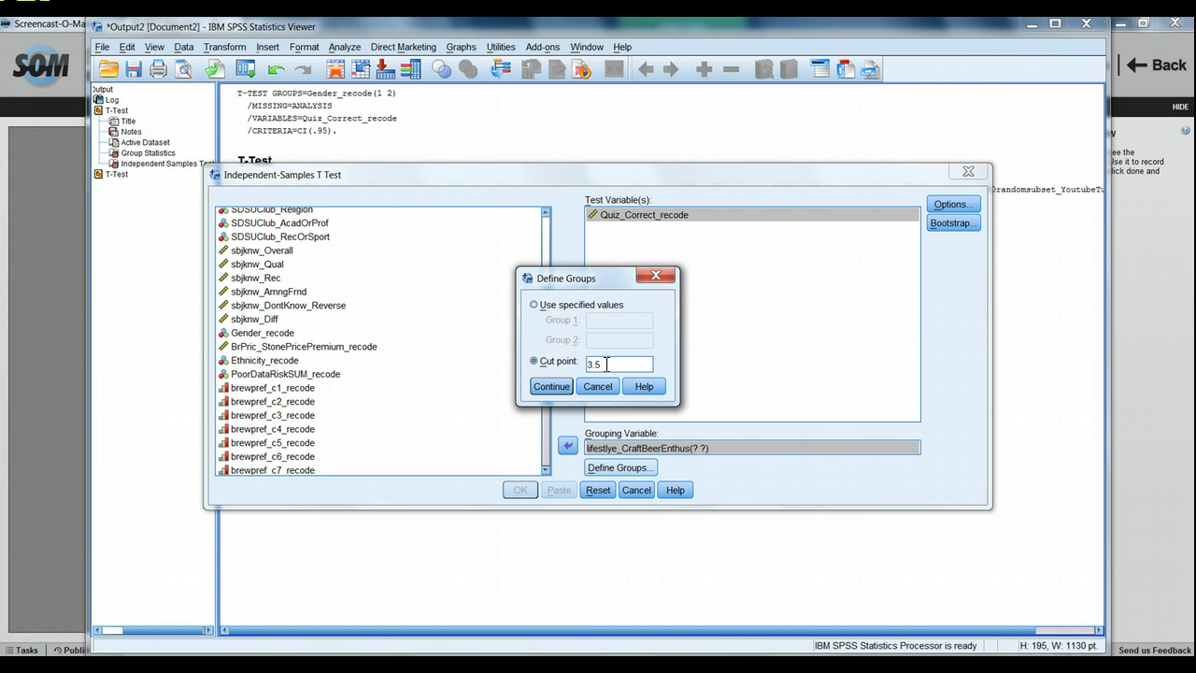
pyautogui.click(544, 386)
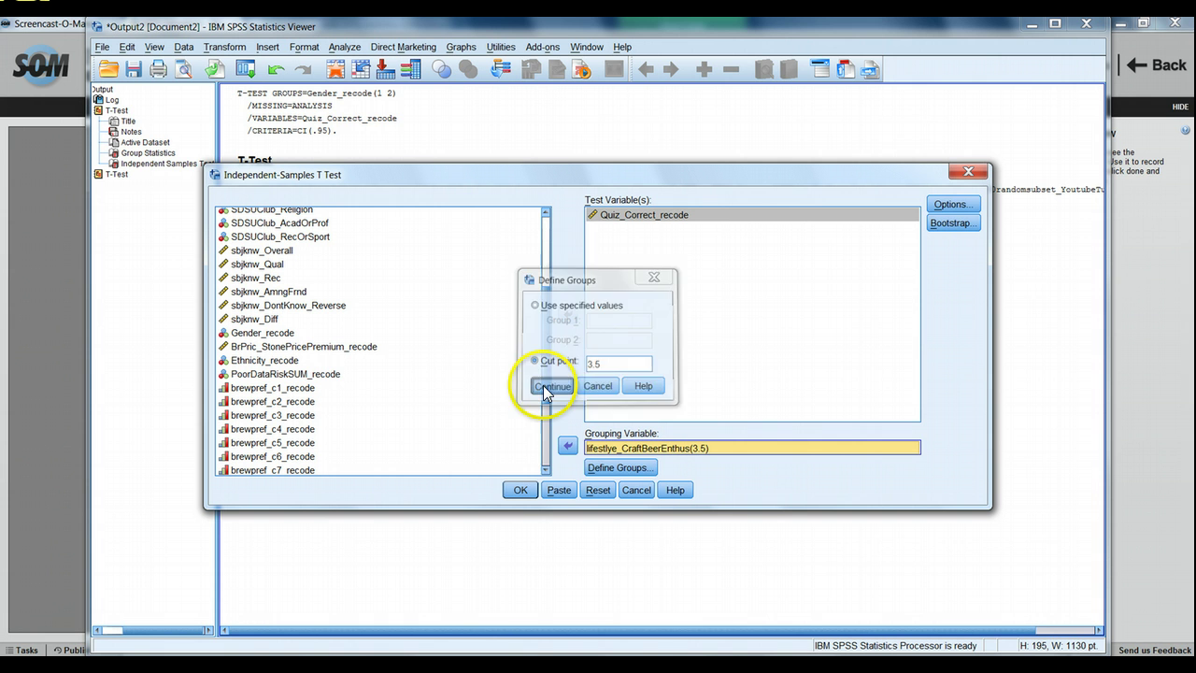
# - Run the t-test and select its Group Statistics table (means 2.3485 and .9875)
pyautogui.click(525, 492)
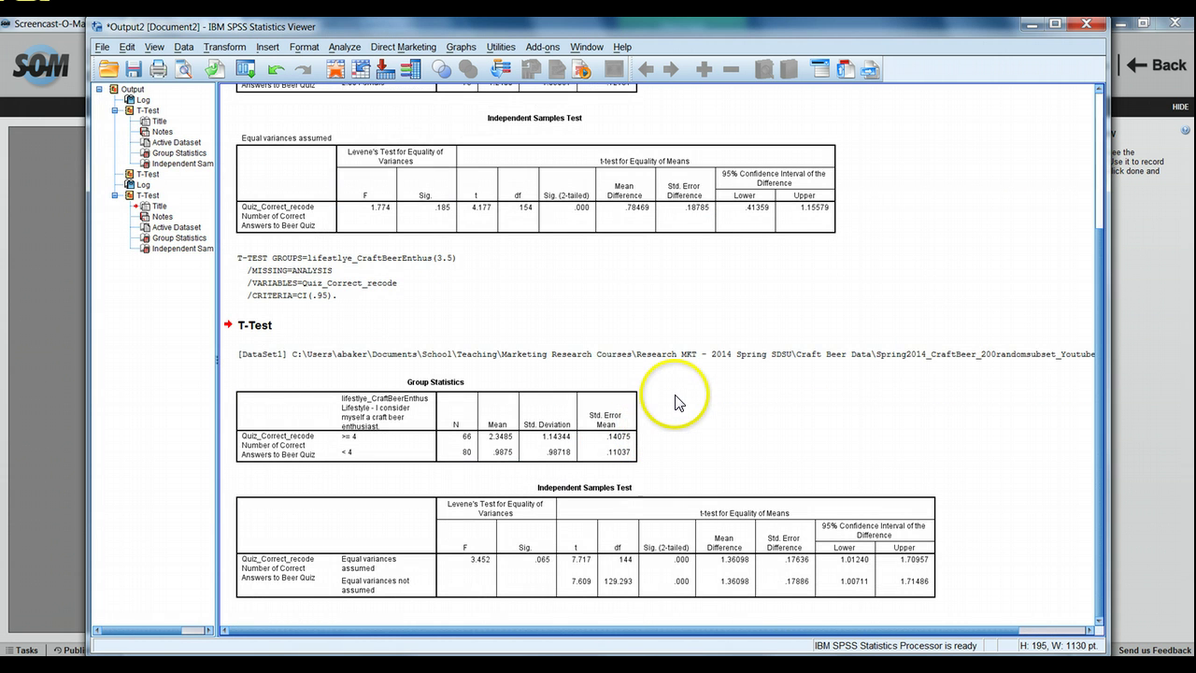
pyautogui.click(640, 400)
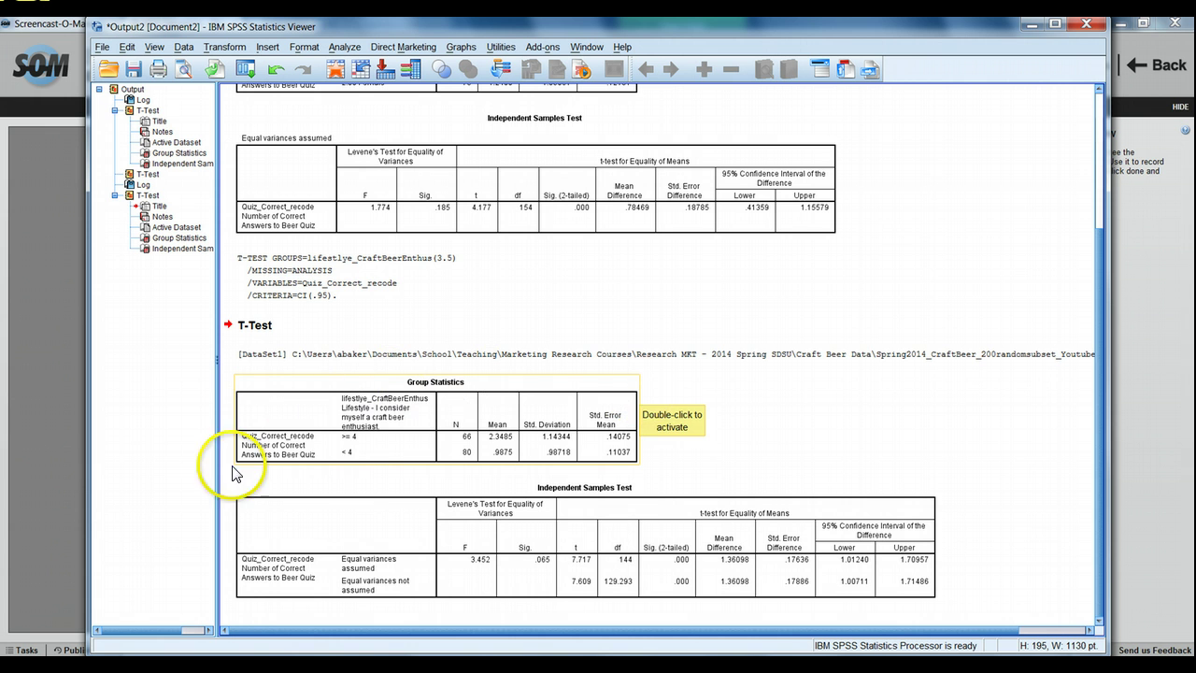
pyautogui.click(327, 467)
pyautogui.click(338, 454)
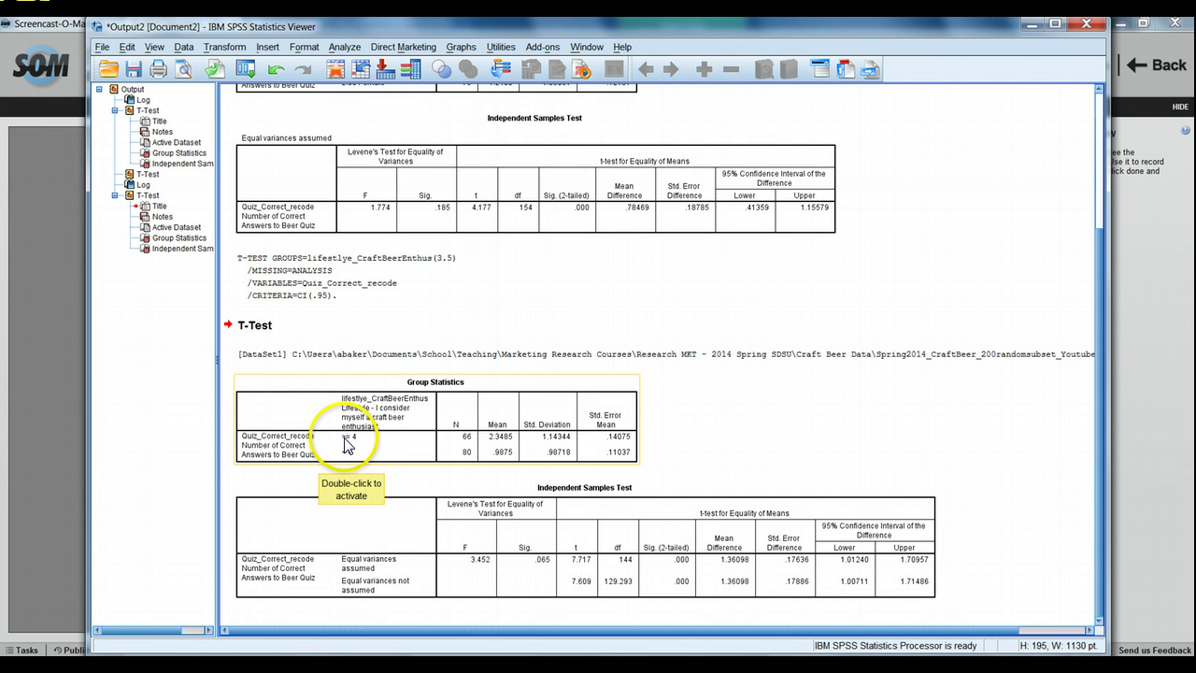
pyautogui.click(355, 445)
pyautogui.click(500, 442)
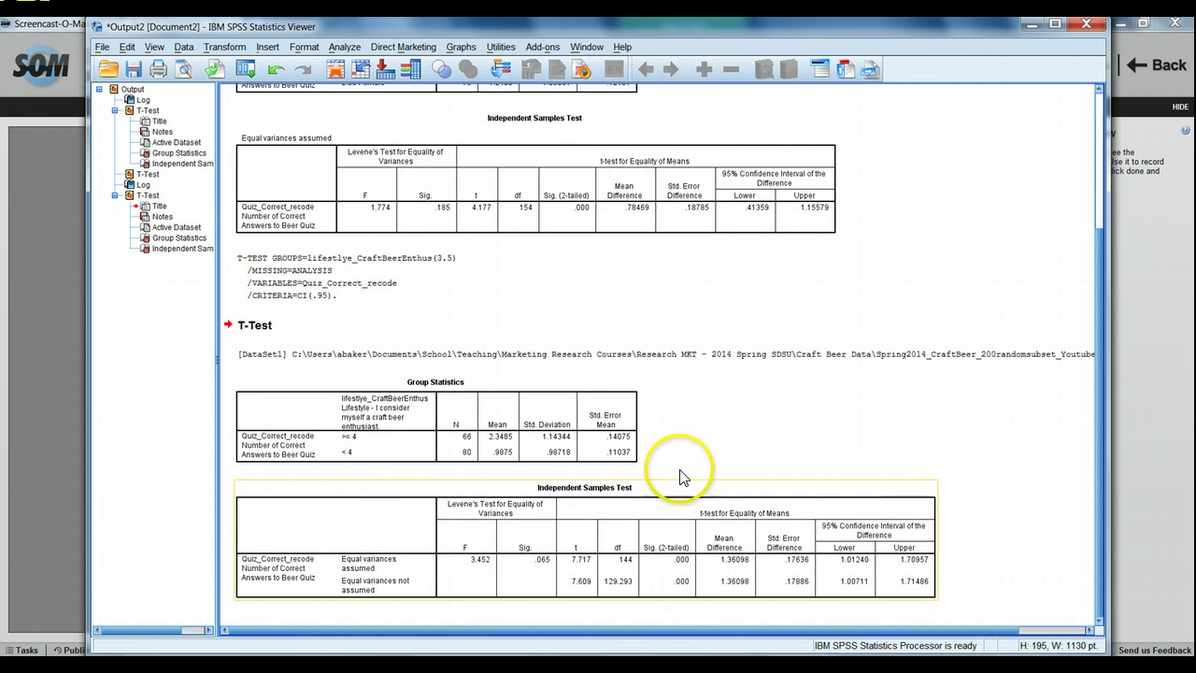
pyautogui.click(245, 579)
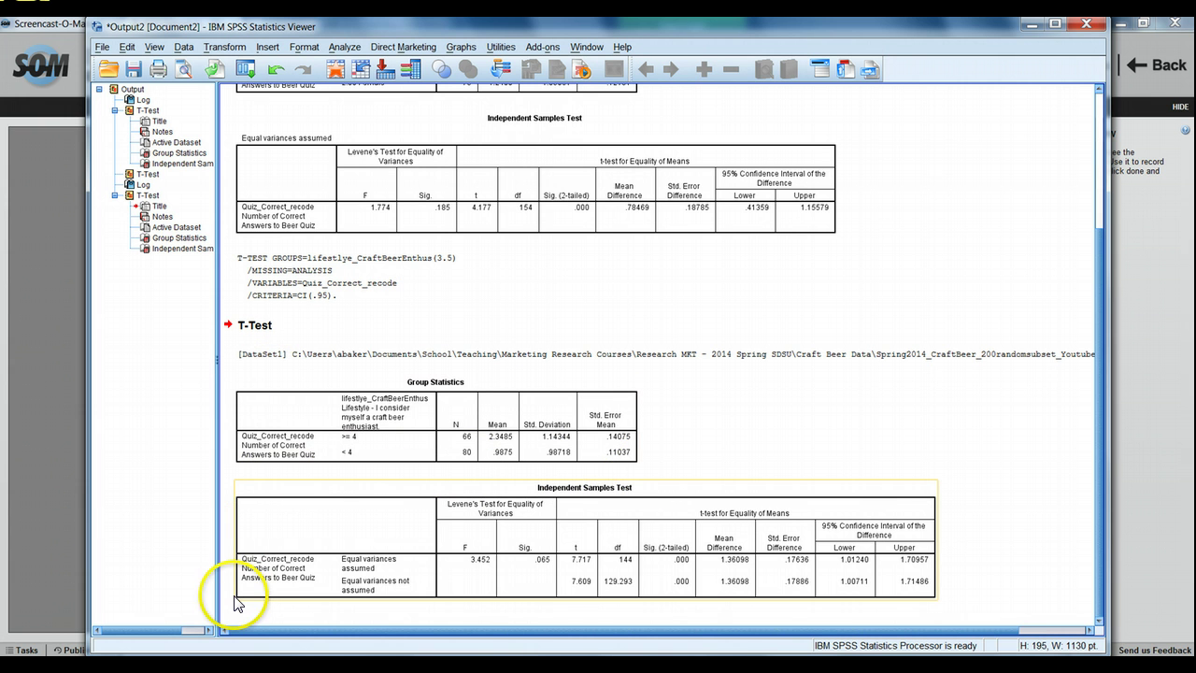